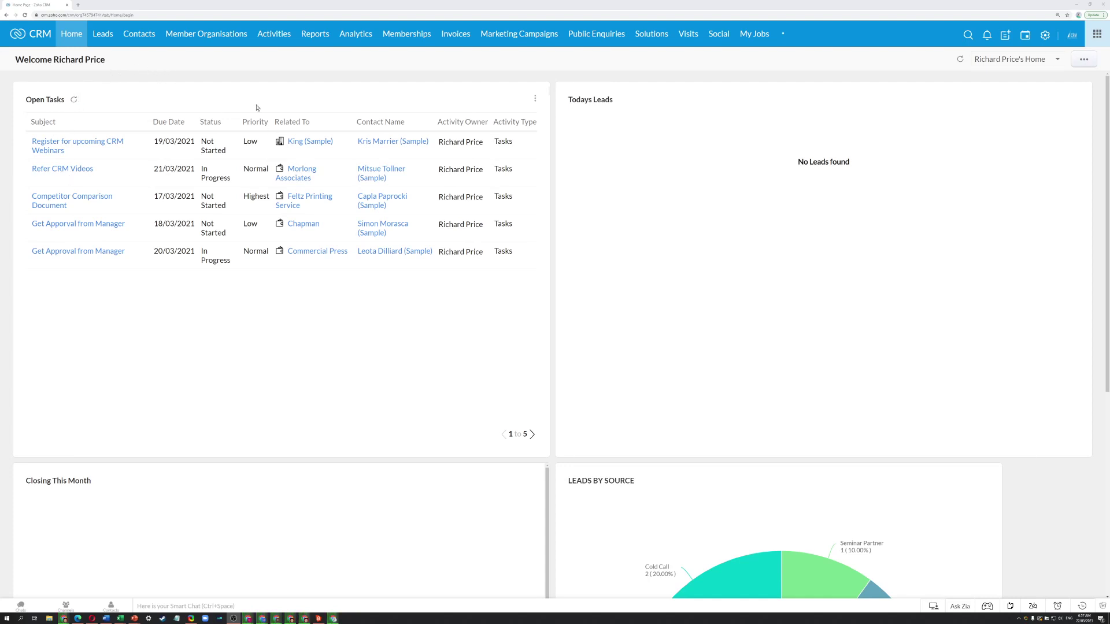
# - Open the lead record for the company Rangoni Of Florence and expand its full details
pyautogui.click(111, 40)
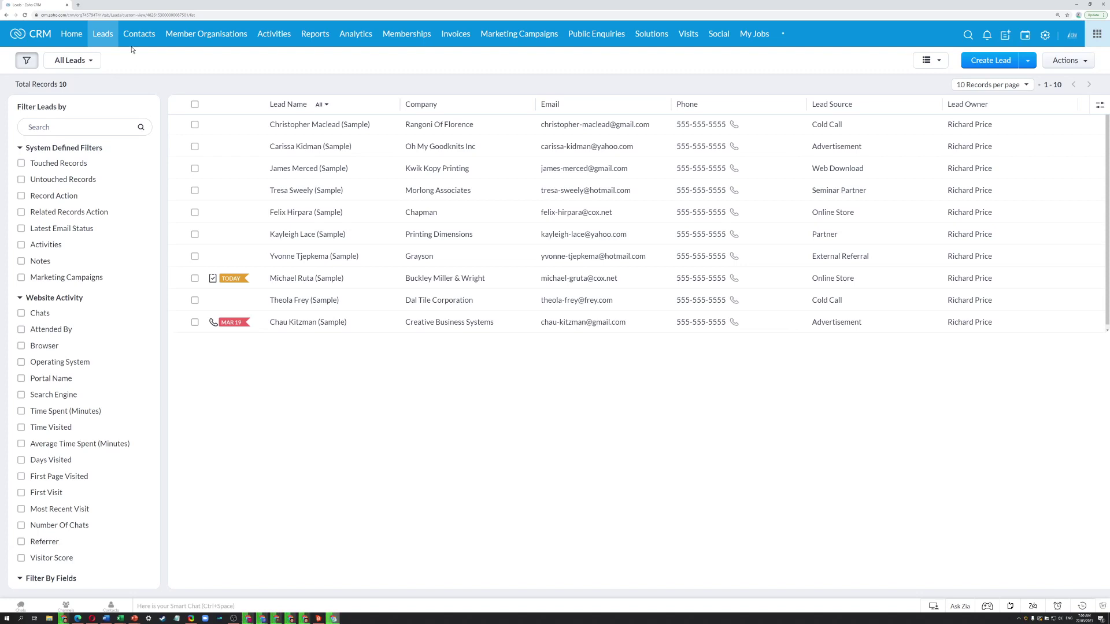
pyautogui.click(325, 126)
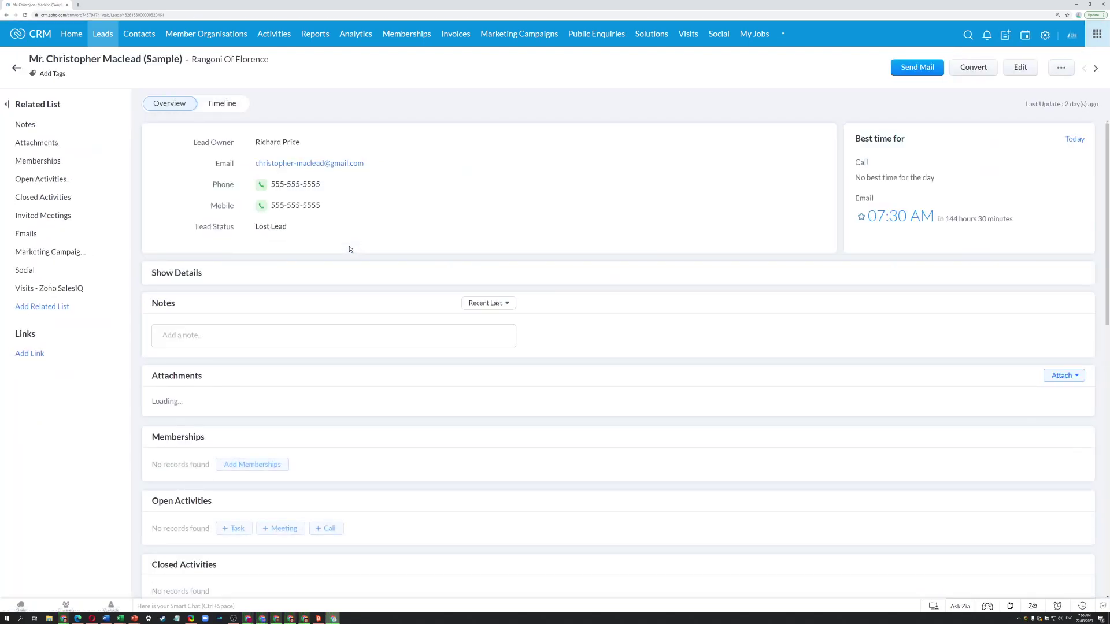
pyautogui.click(198, 274)
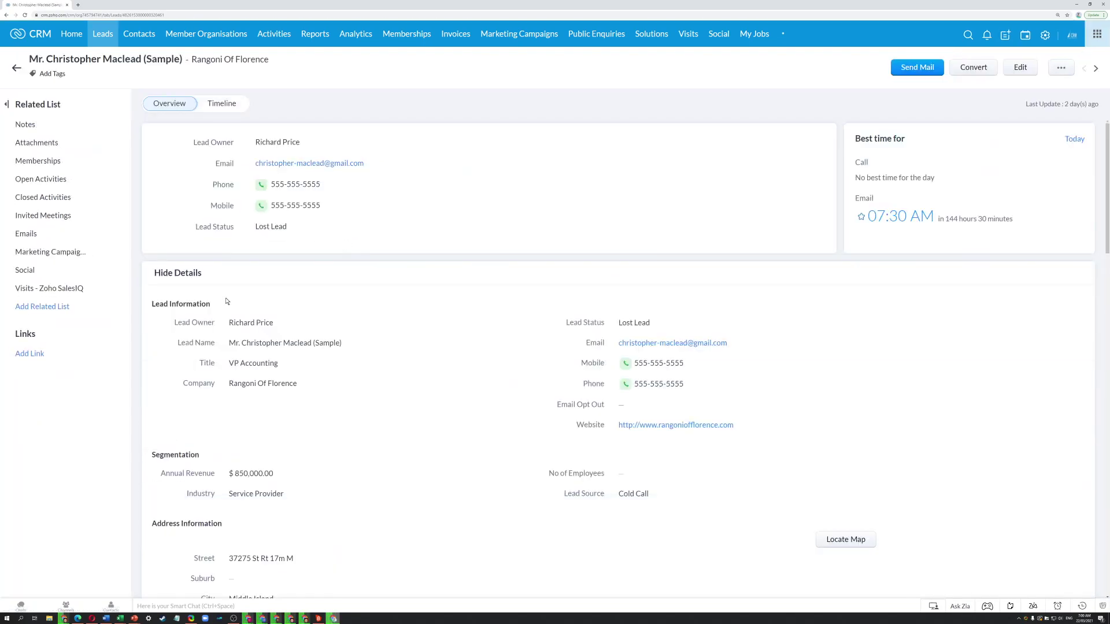
# - Look through the lead's information sections, notes, attachments, activities, emails and marketing campaigns
pyautogui.scroll(-3, 440, 326)
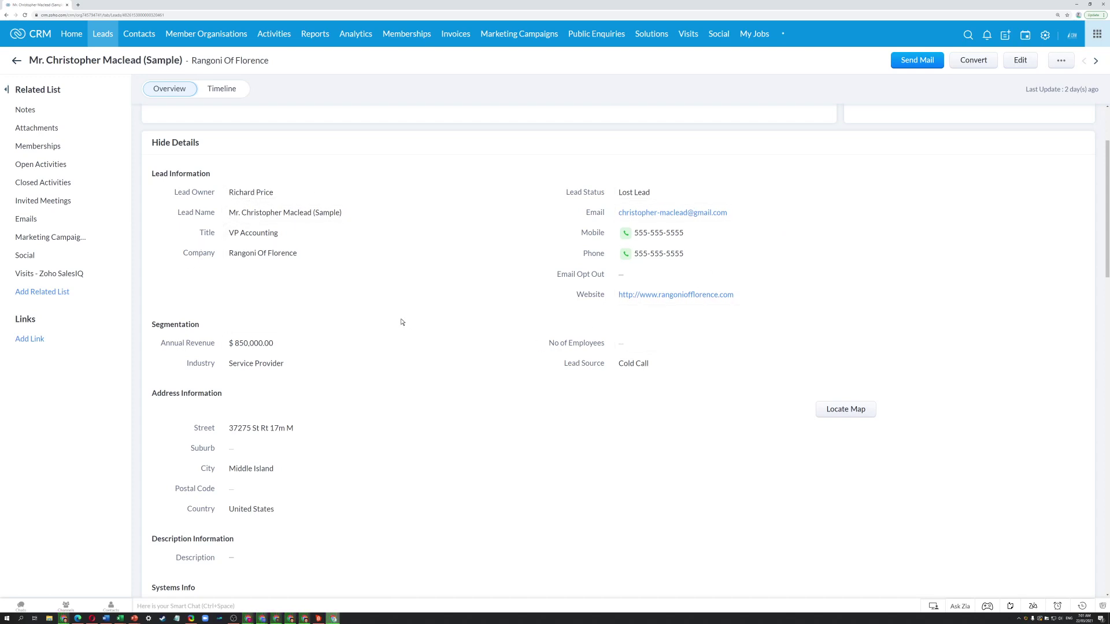
pyautogui.scroll(-1, 278, 286)
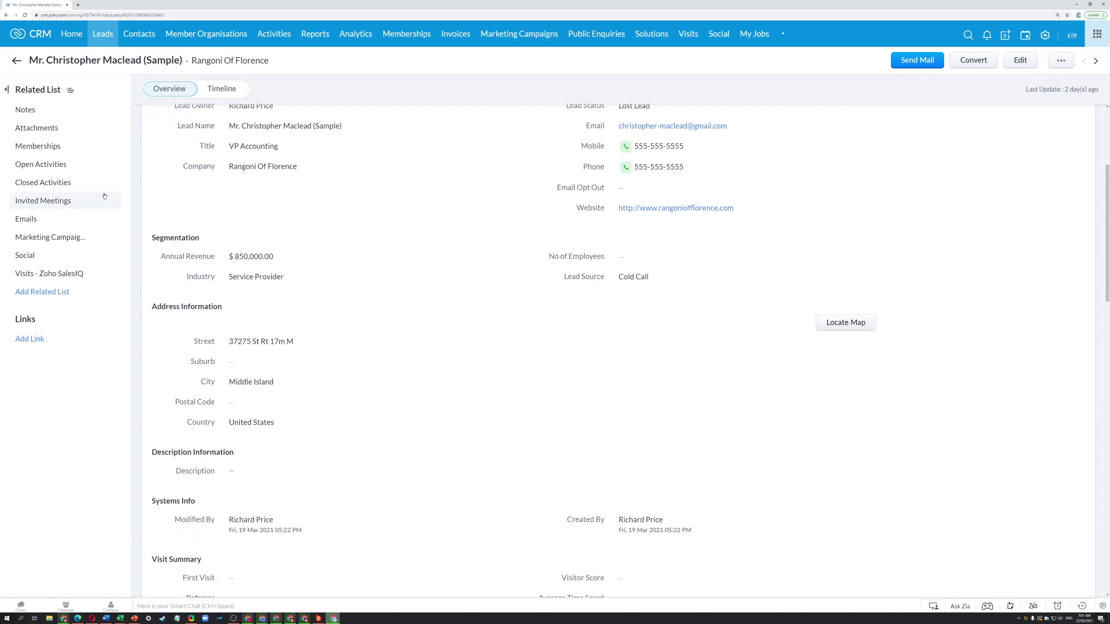
pyautogui.scroll(3, 160, 63)
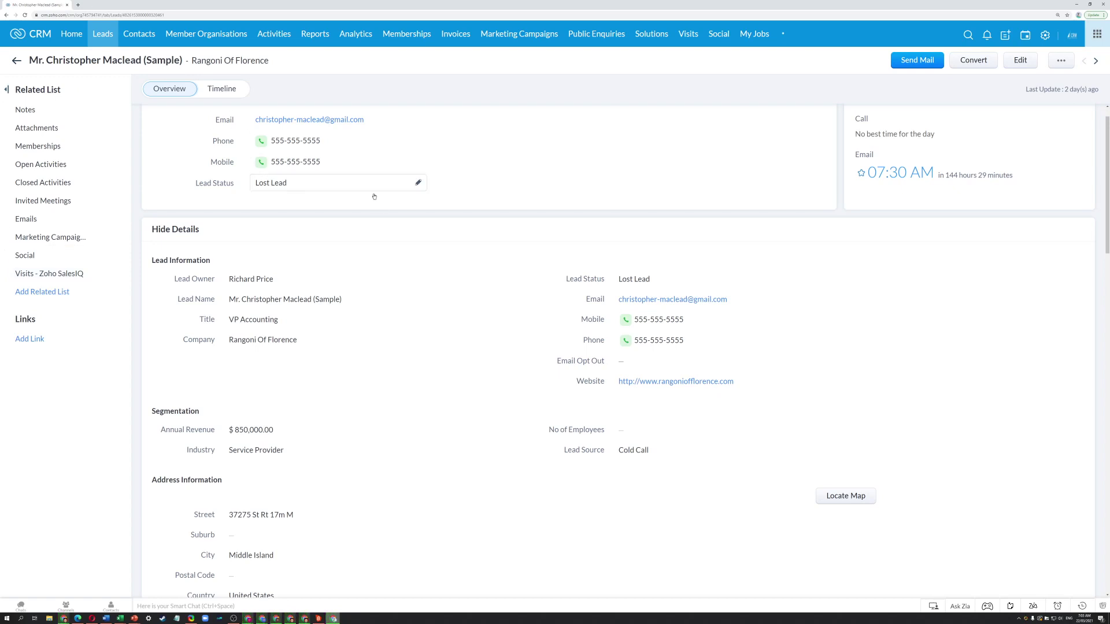
pyautogui.scroll(-2, 293, 249)
pyautogui.scroll(-14, 293, 250)
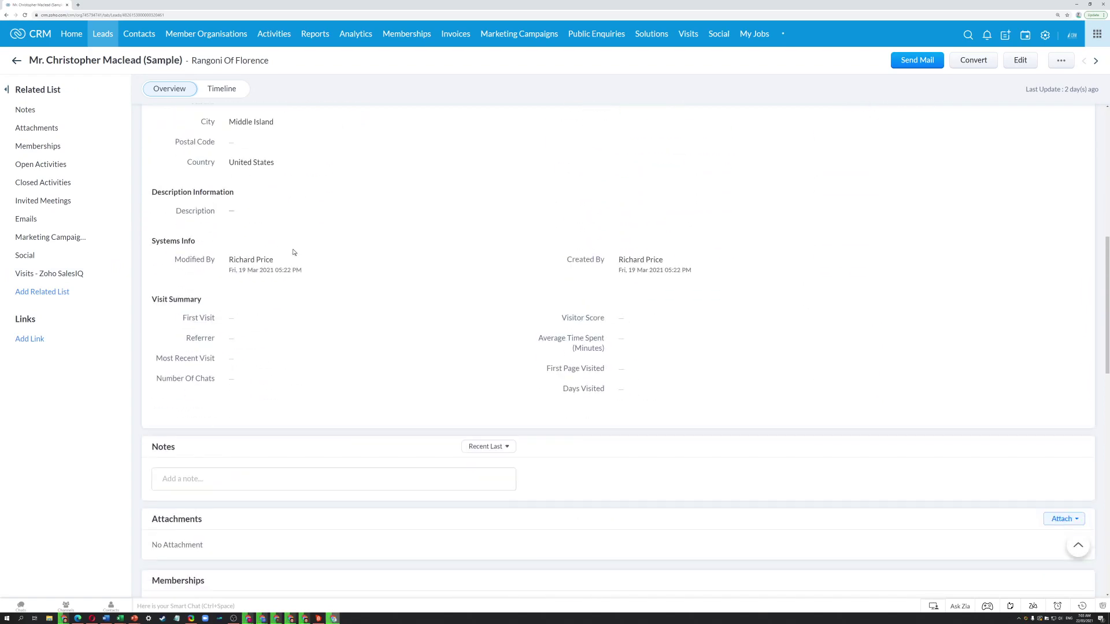
pyautogui.scroll(-2, 293, 252)
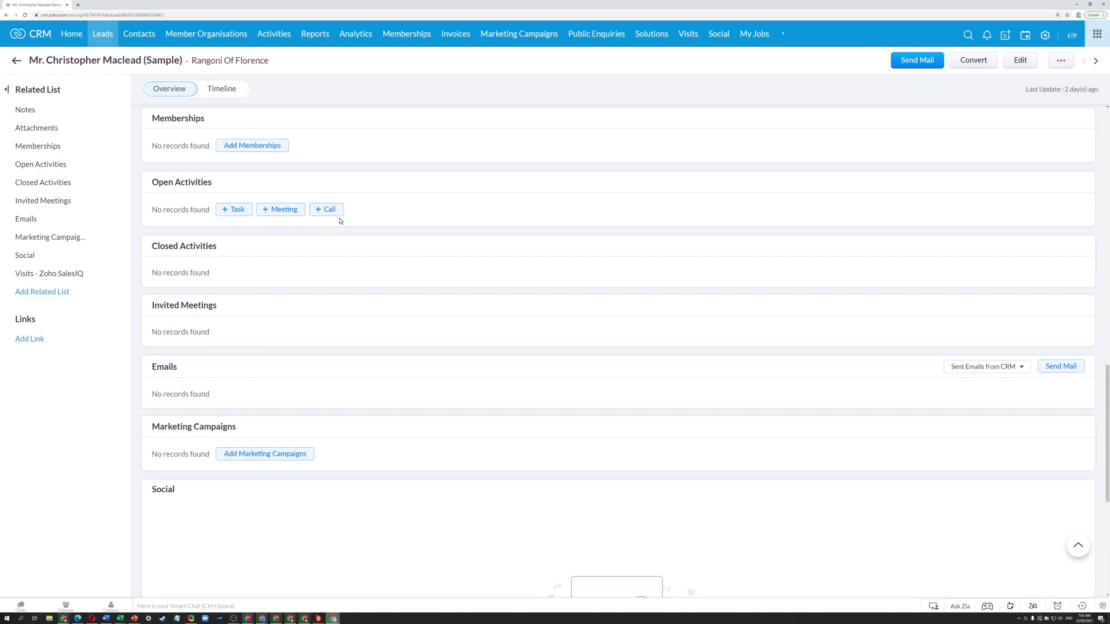
pyautogui.scroll(10, 556, 347)
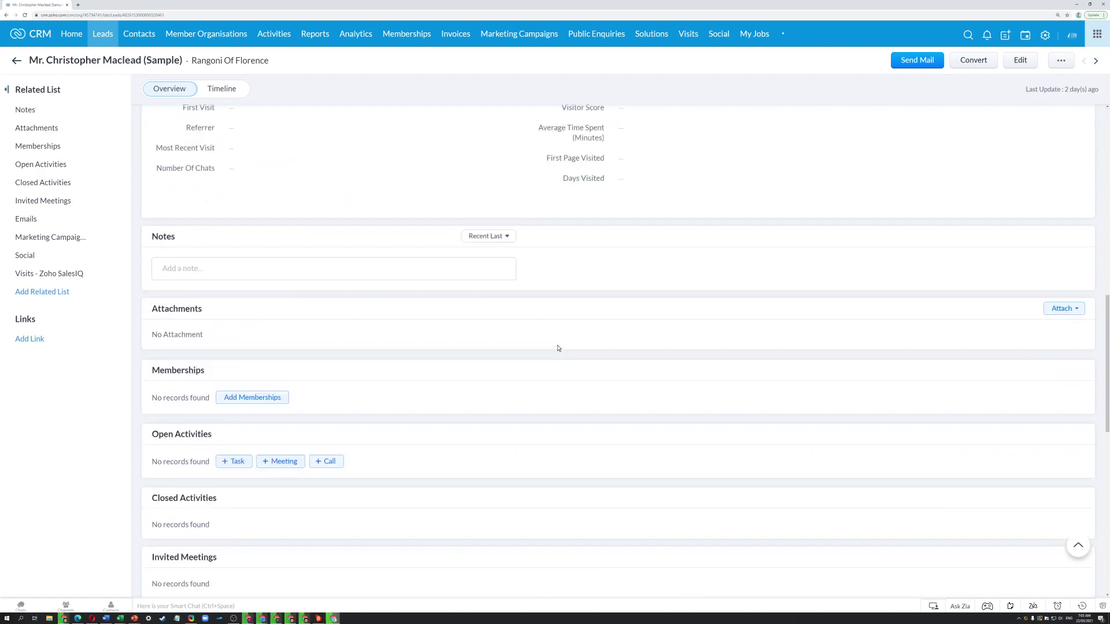
pyautogui.scroll(5, 557, 343)
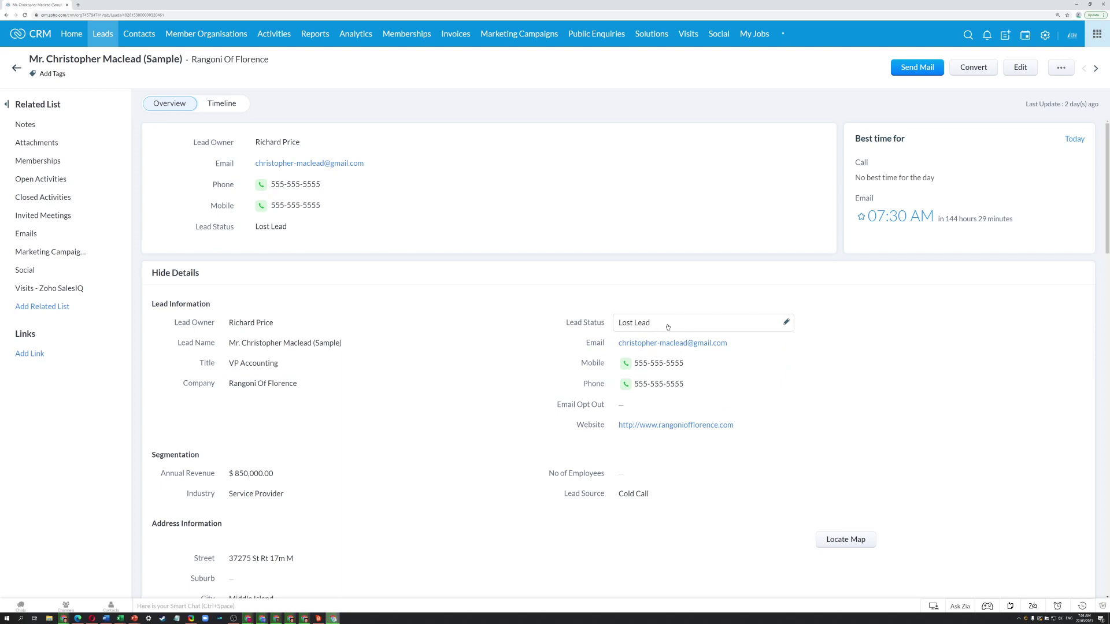
# - Try the Lead Status values Follow up, Sent Membership Form and Contact in Future on the lead
pyautogui.click(668, 327)
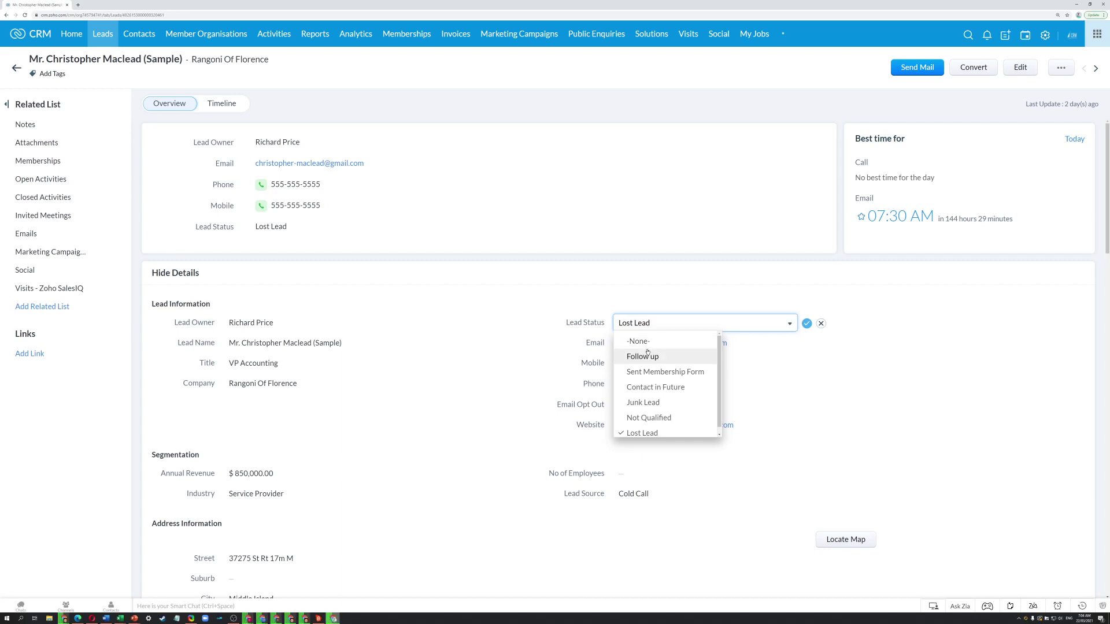
pyautogui.click(669, 360)
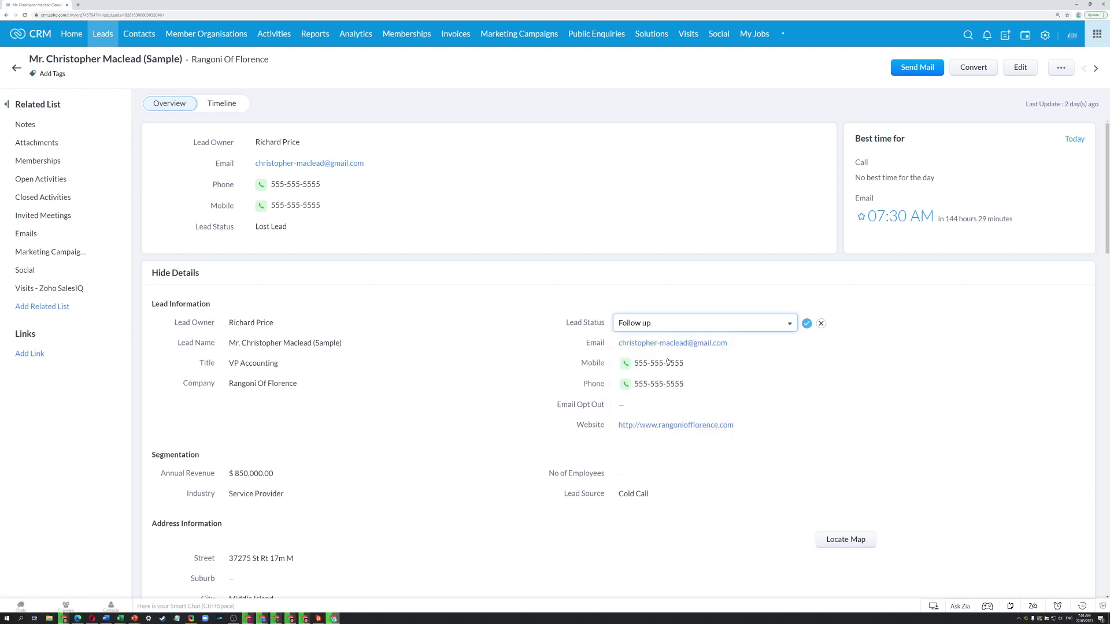
pyautogui.click(667, 325)
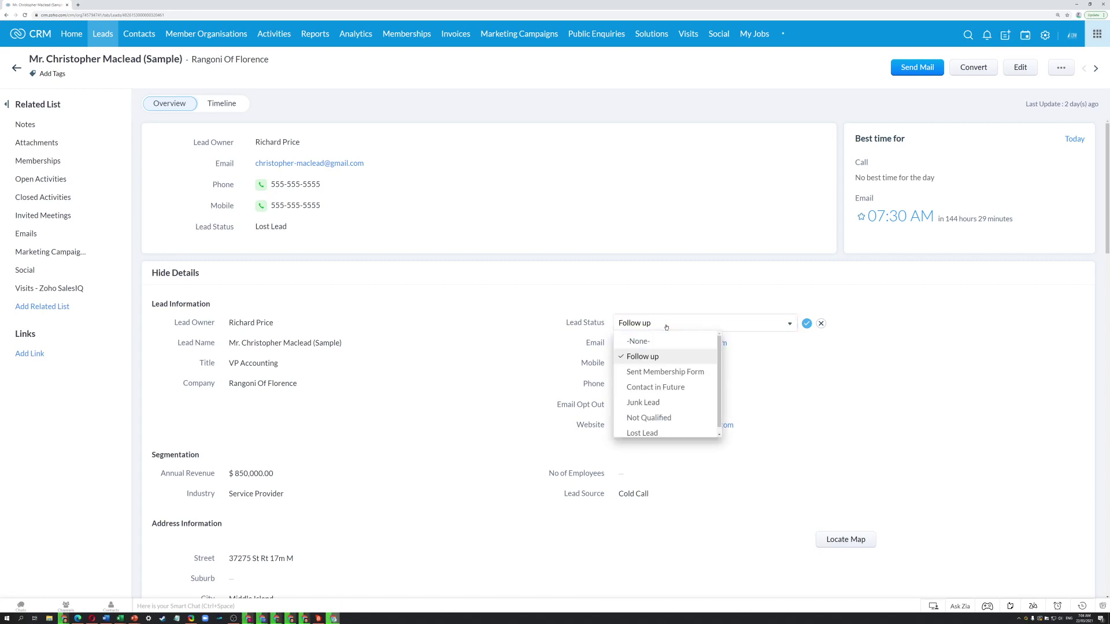
pyautogui.click(656, 374)
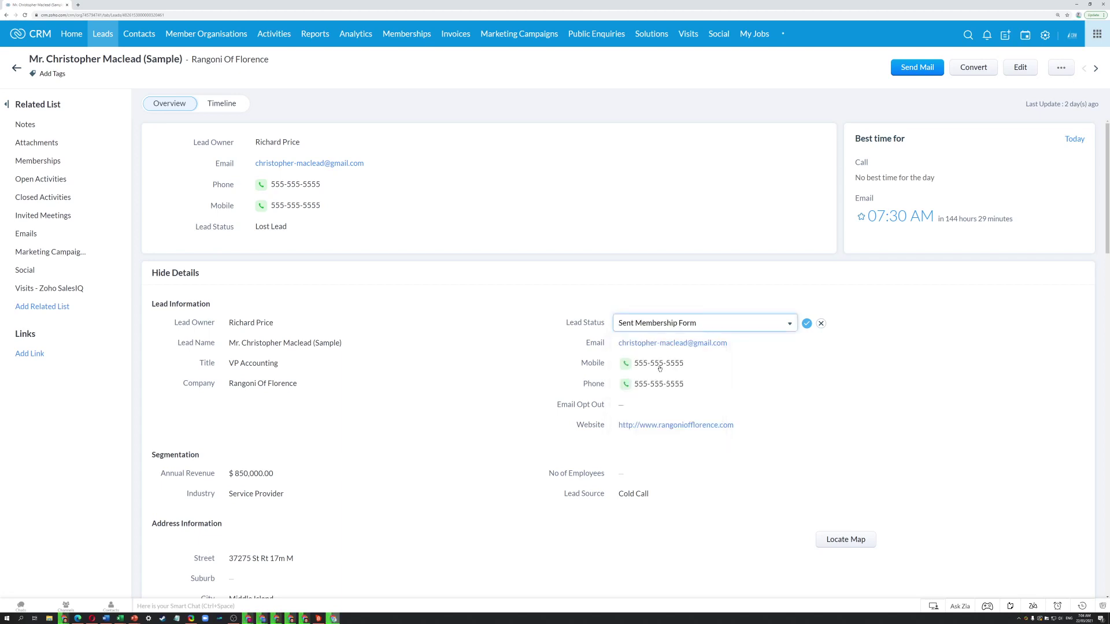
pyautogui.click(674, 326)
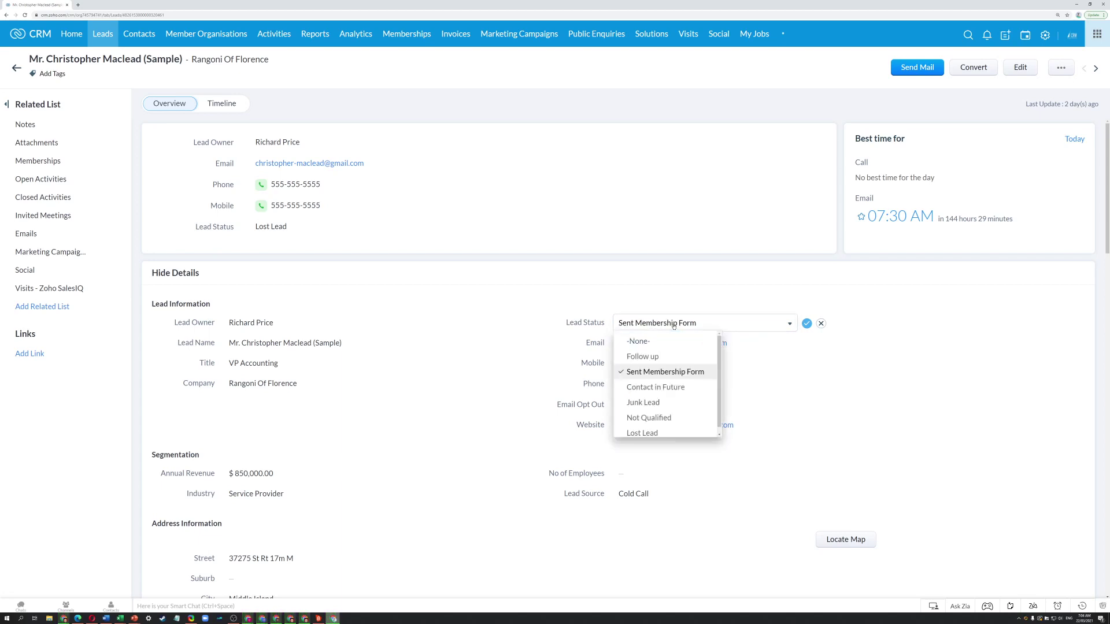
pyautogui.click(655, 388)
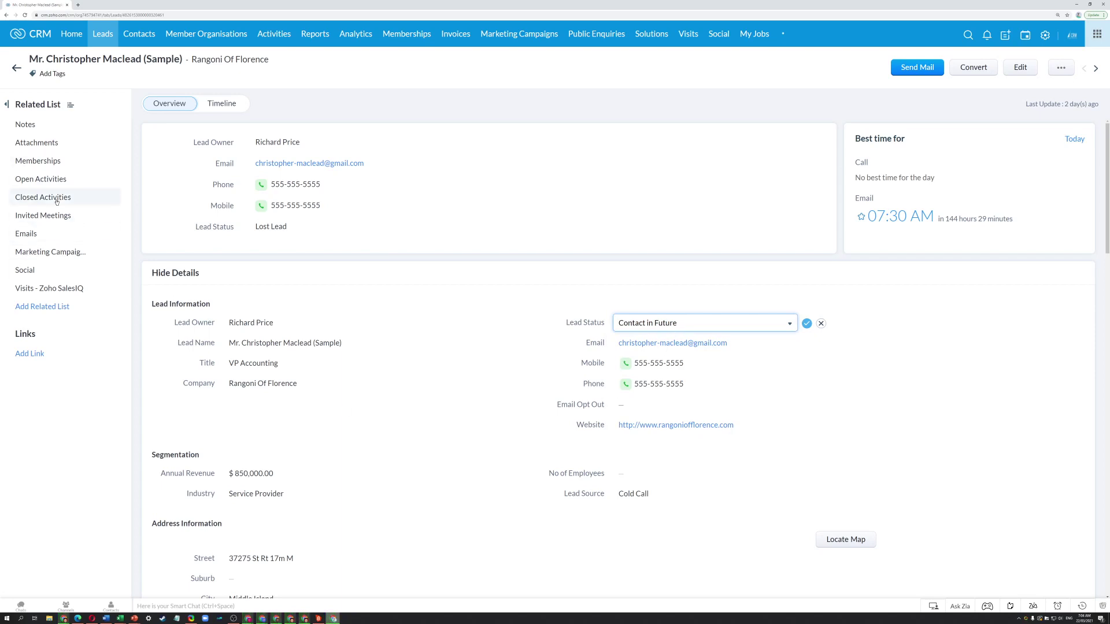
pyautogui.moveTo(121, 182)
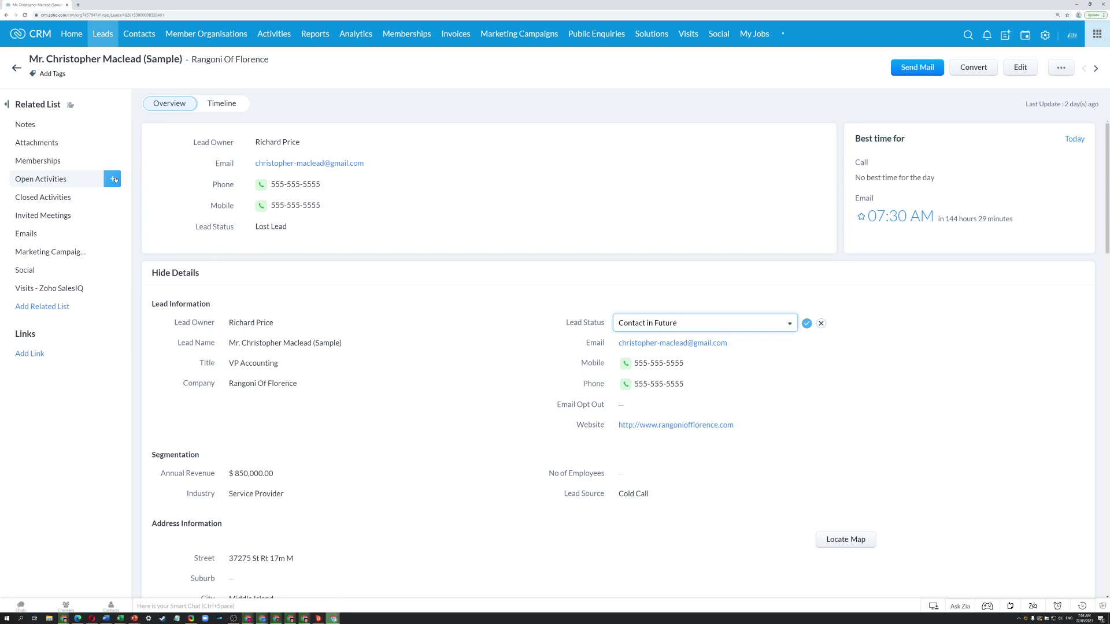
pyautogui.click(114, 179)
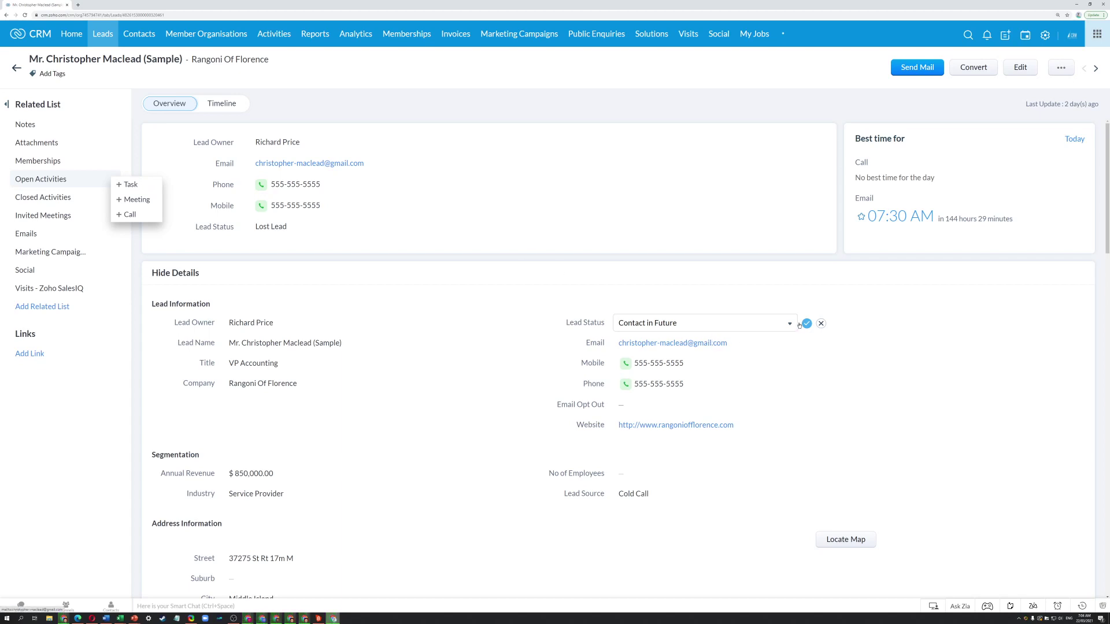
pyautogui.click(821, 324)
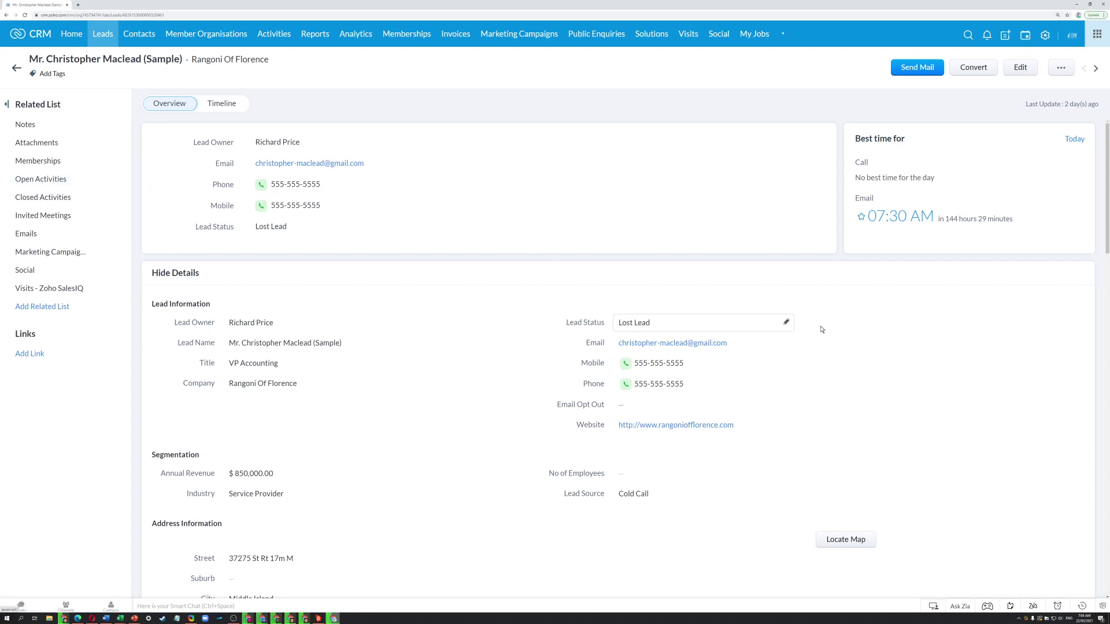
# - Review the full set of Lead Status options and leave the field without choosing one
pyautogui.click(662, 322)
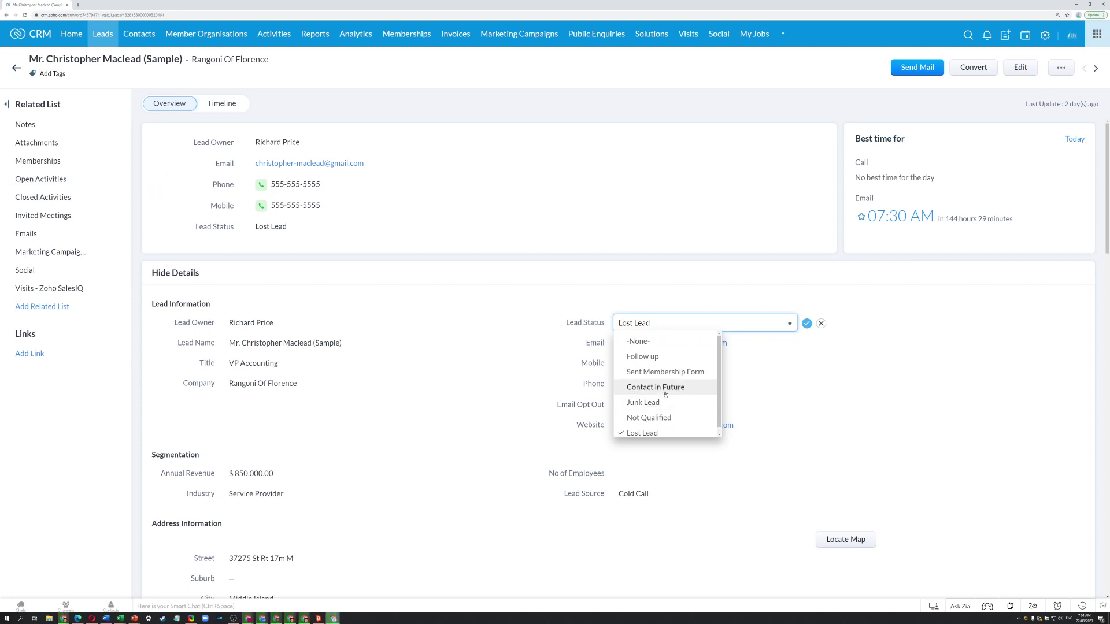
pyautogui.scroll(-1, 664, 398)
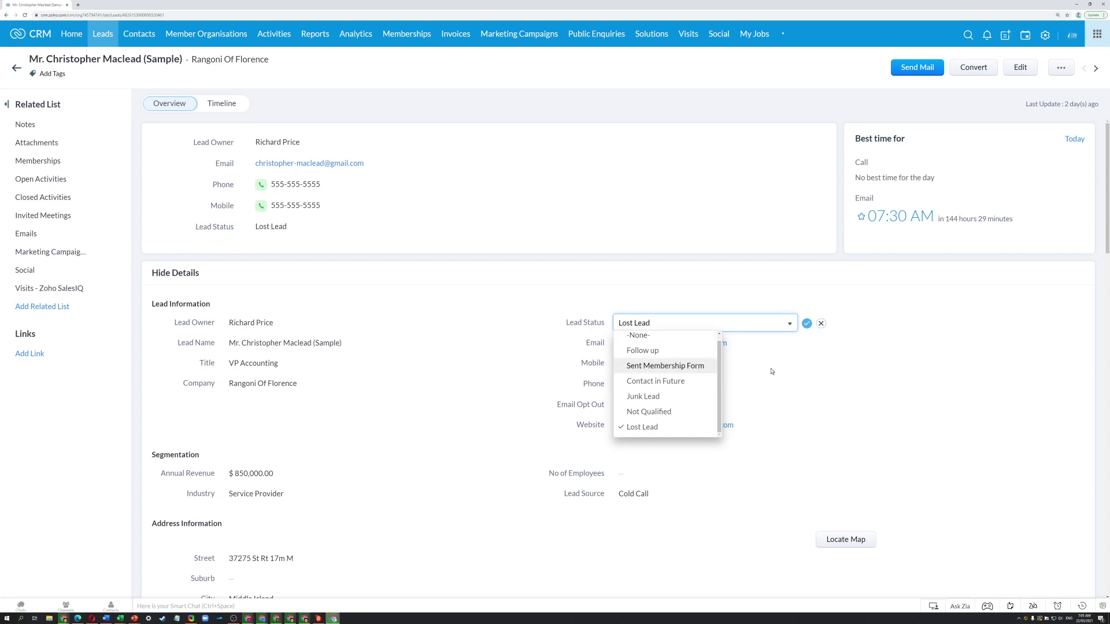
pyautogui.click(820, 324)
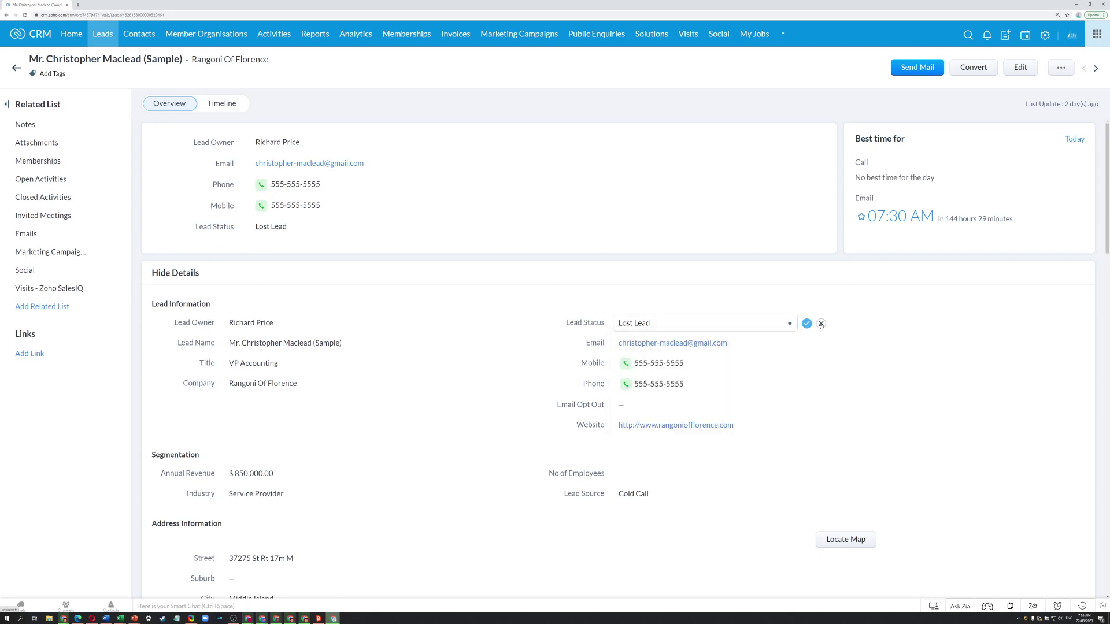
pyautogui.click(821, 325)
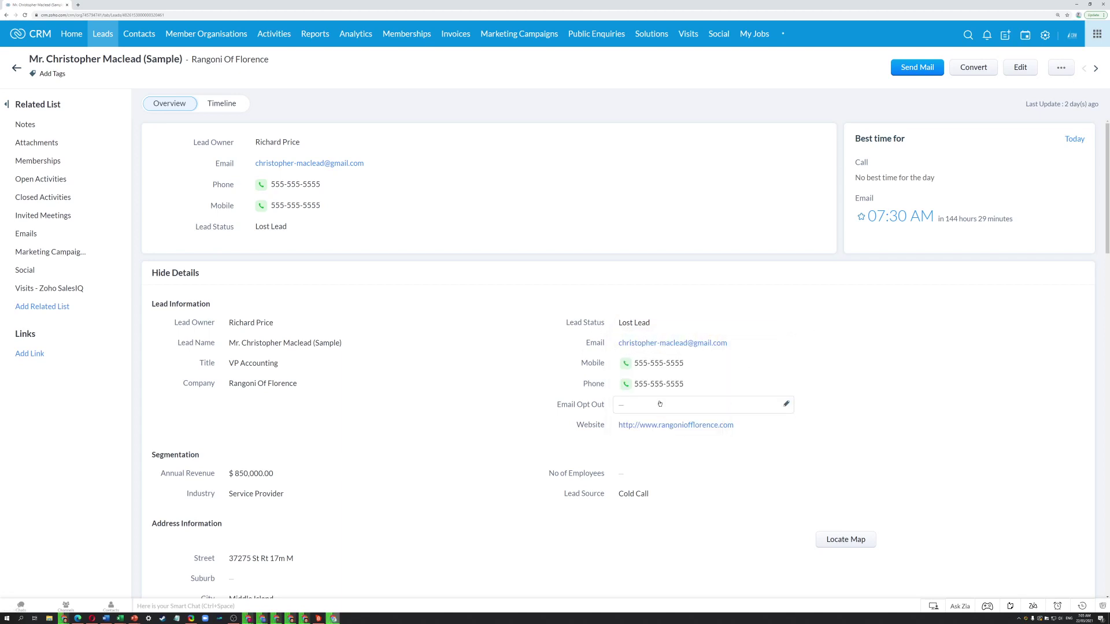
# - Convert the lead into a member organisation and contact, and open the Rangoni Of Florence organisation record
pyautogui.click(977, 67)
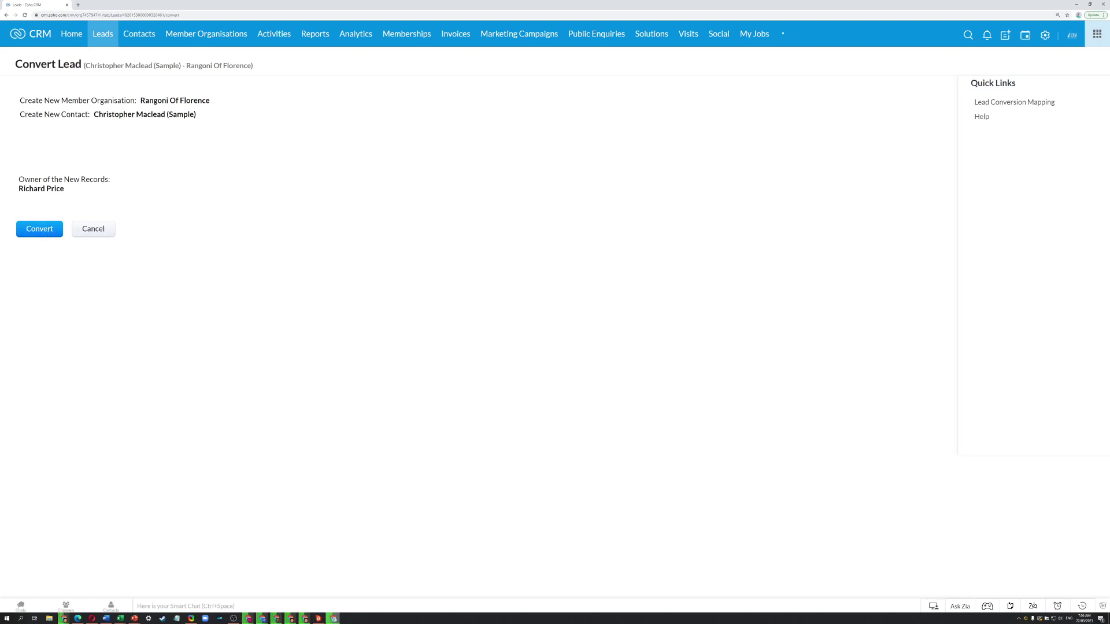
pyautogui.click(52, 231)
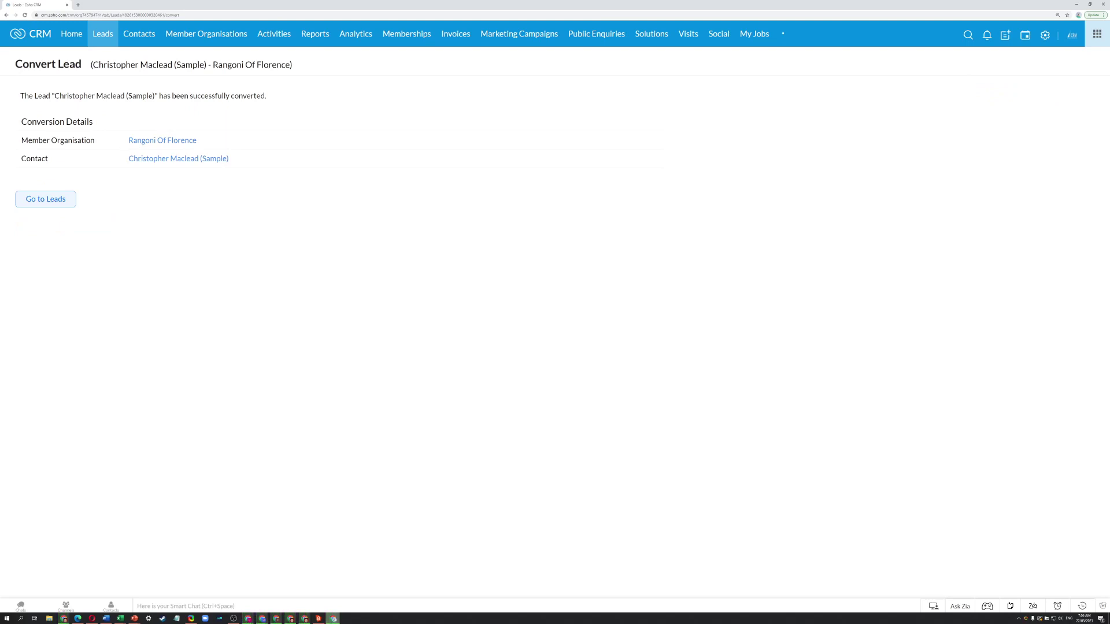
pyautogui.click(155, 142)
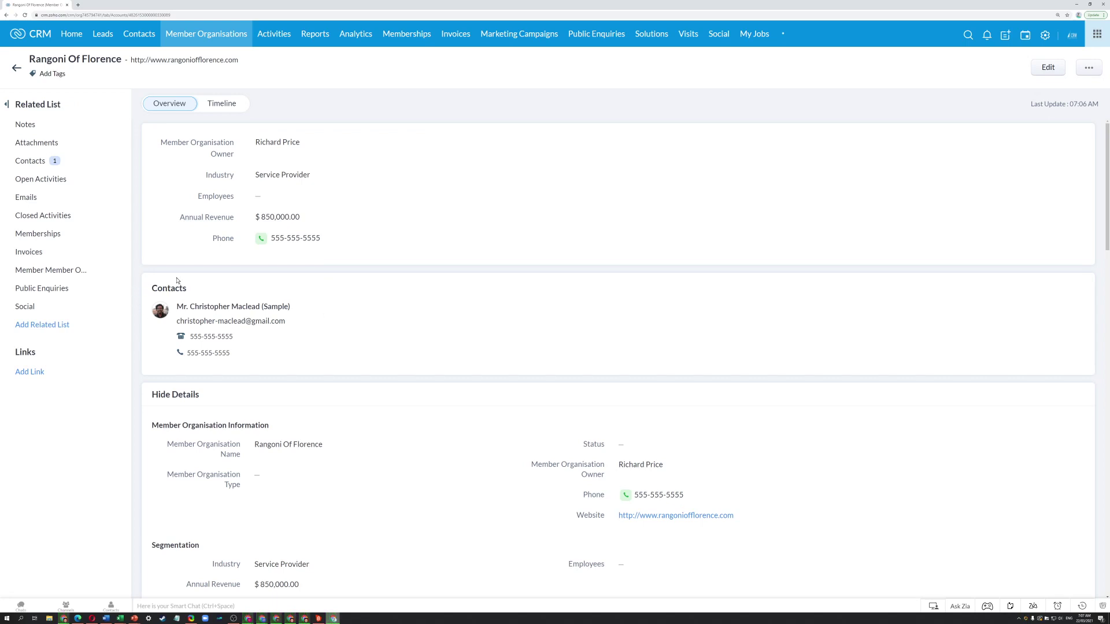
# - Set the status of the Rangoni Of Florence member organisation to Active and save it
pyautogui.scroll(-4, 298, 367)
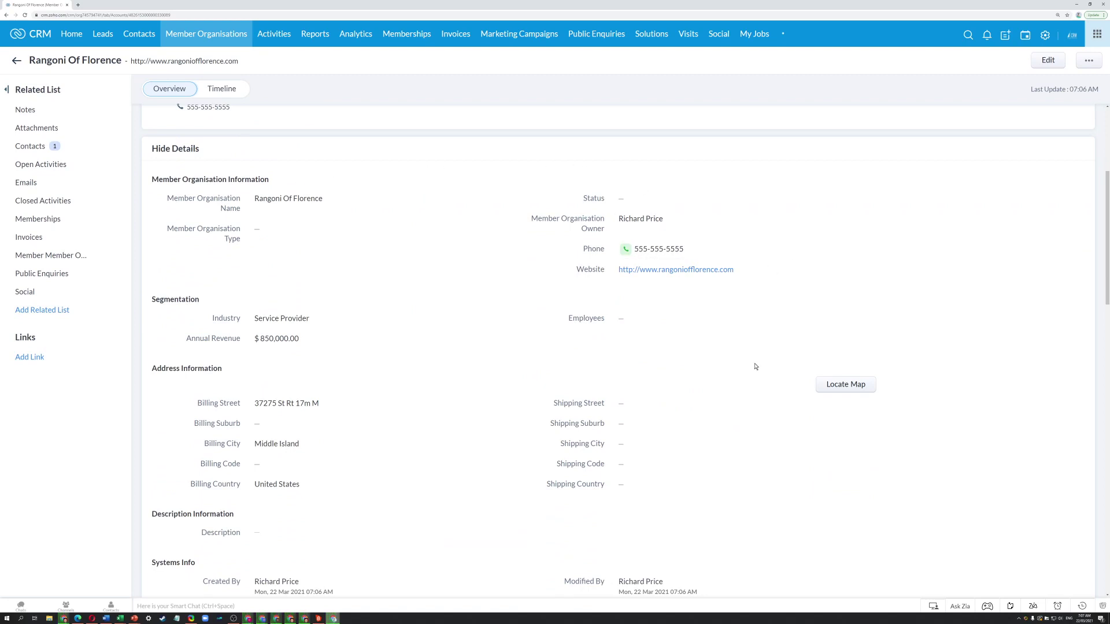
pyautogui.click(639, 199)
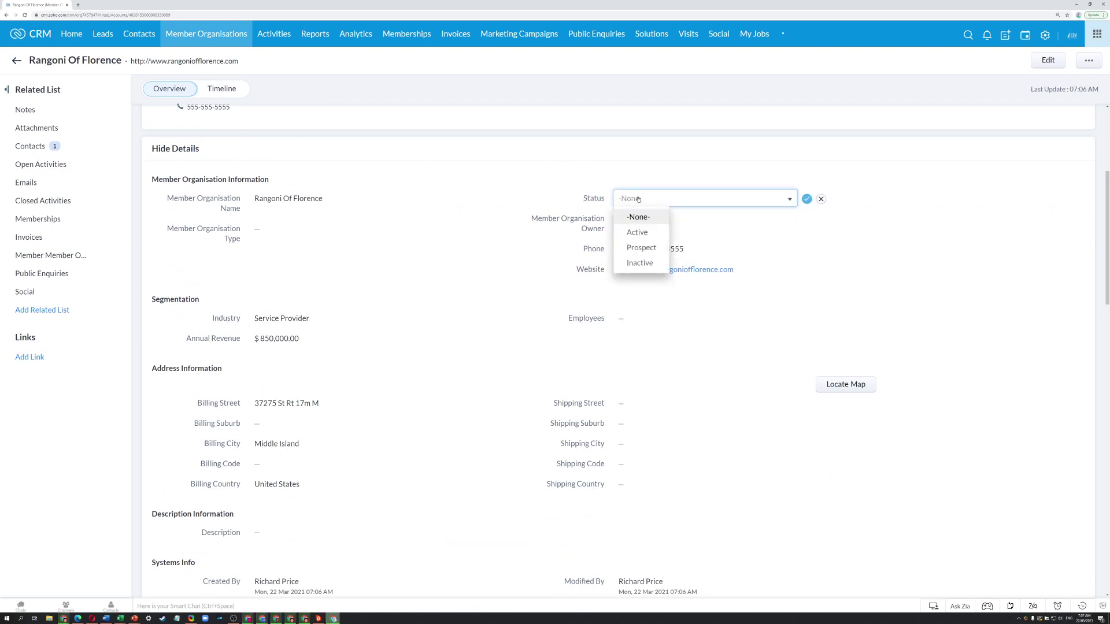
pyautogui.click(642, 248)
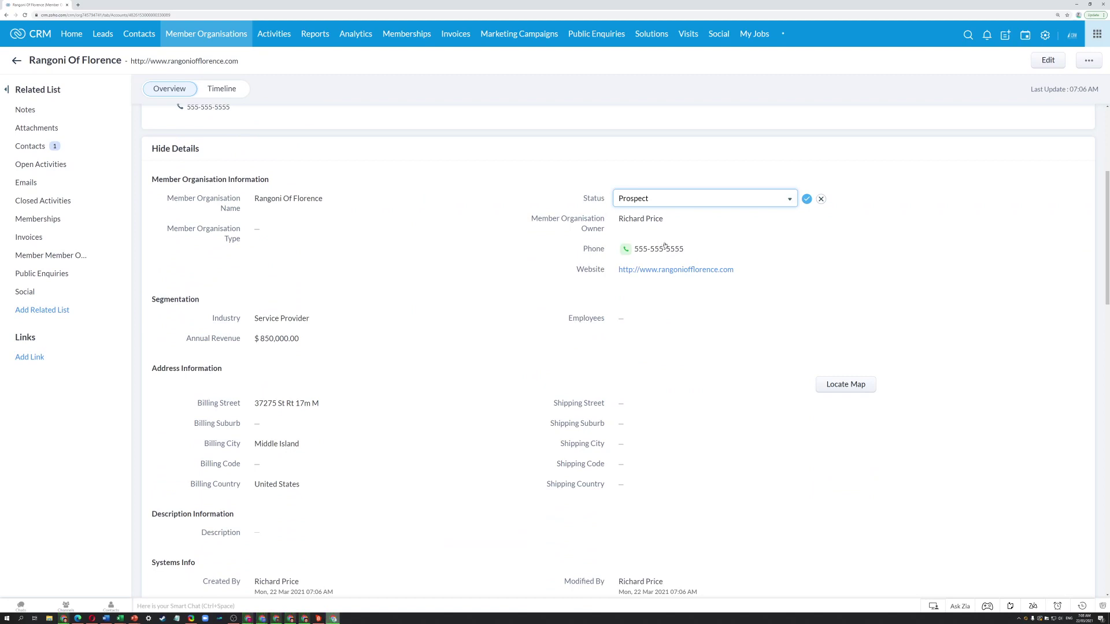
pyautogui.click(668, 200)
pyautogui.click(658, 235)
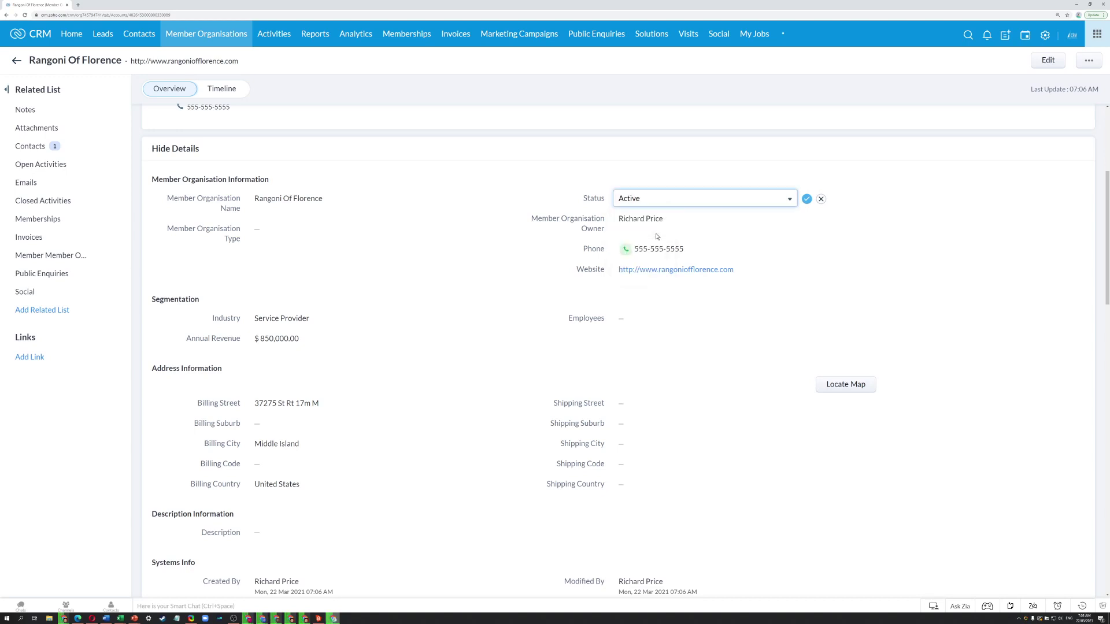
pyautogui.click(806, 199)
# - Check the available Member Organisation Type options and leave the field without choosing one
pyautogui.click(271, 234)
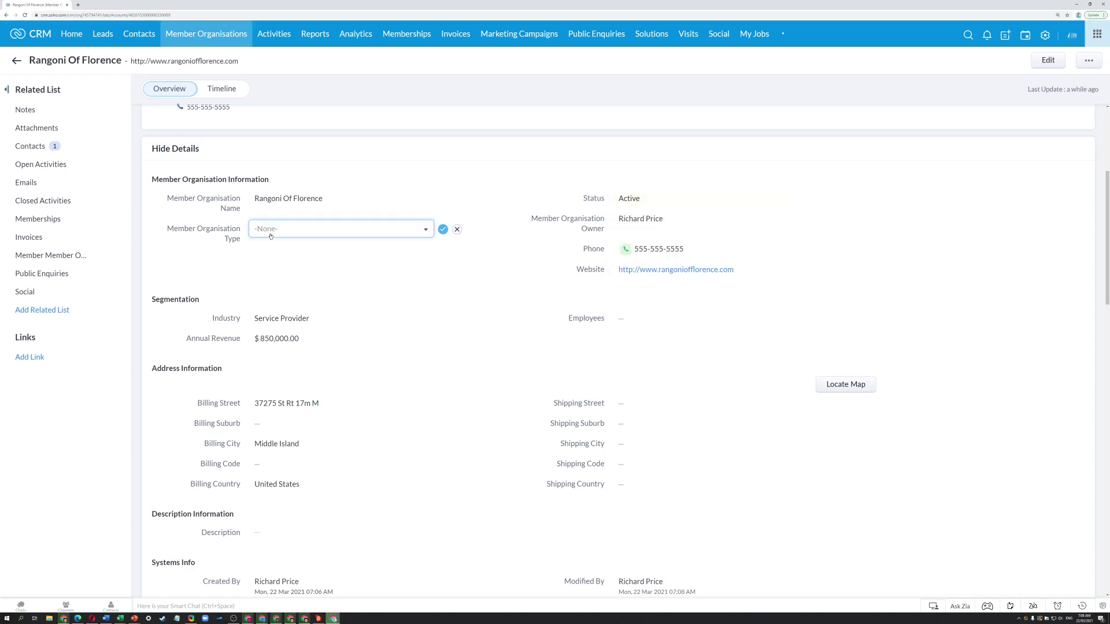
pyautogui.click(271, 231)
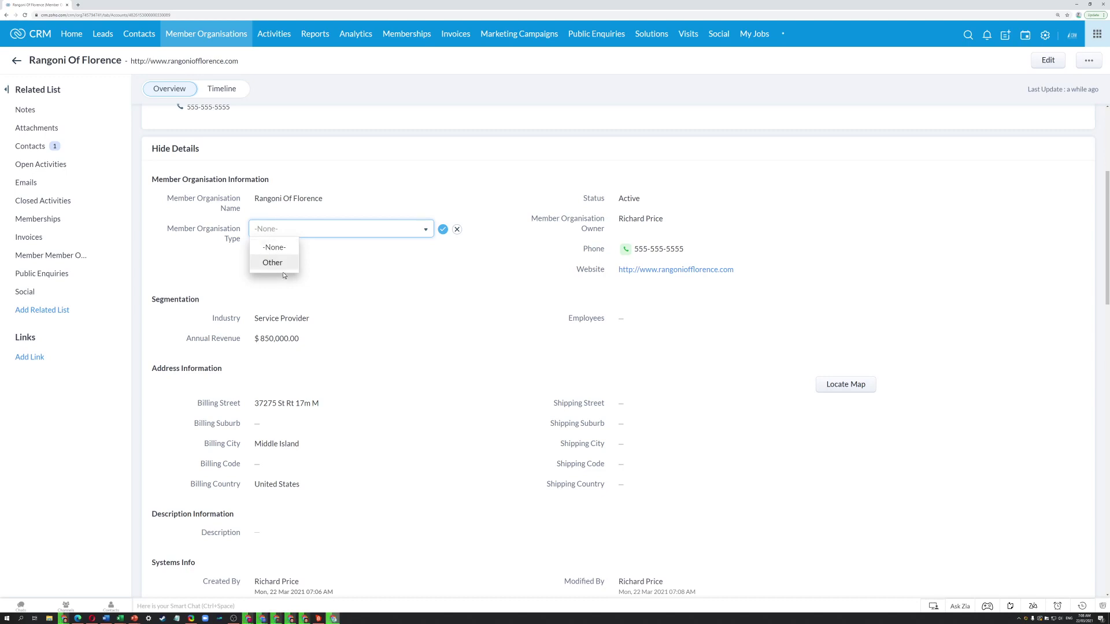
pyautogui.click(457, 230)
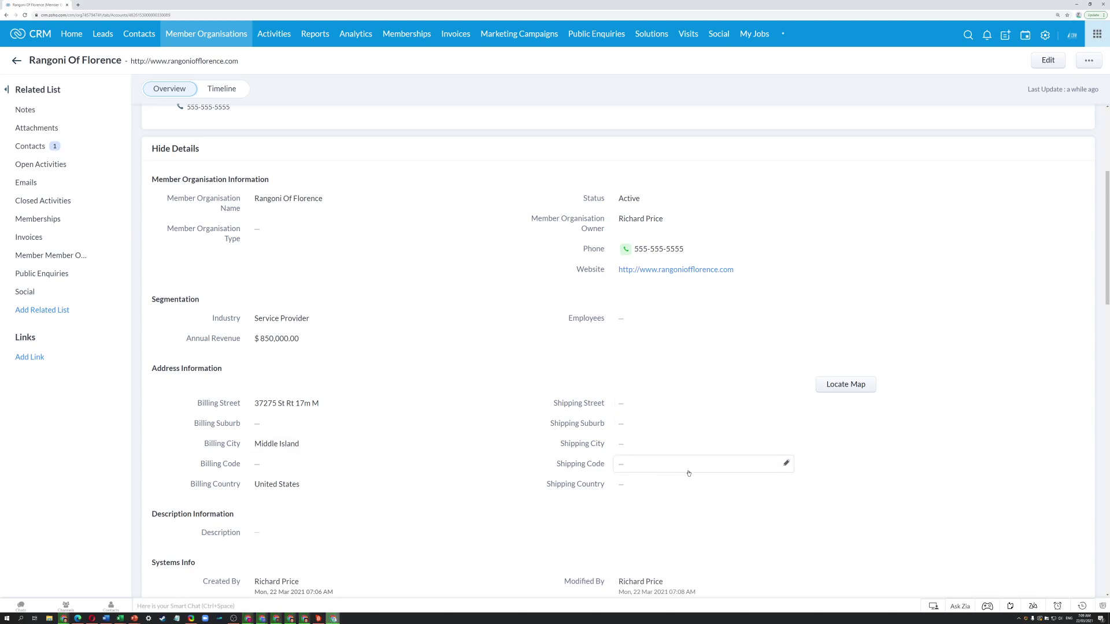
# - Look over the organisation's address and system details and bring up its related Contacts list
pyautogui.scroll(-2, 554, 462)
pyautogui.scroll(-2, 540, 464)
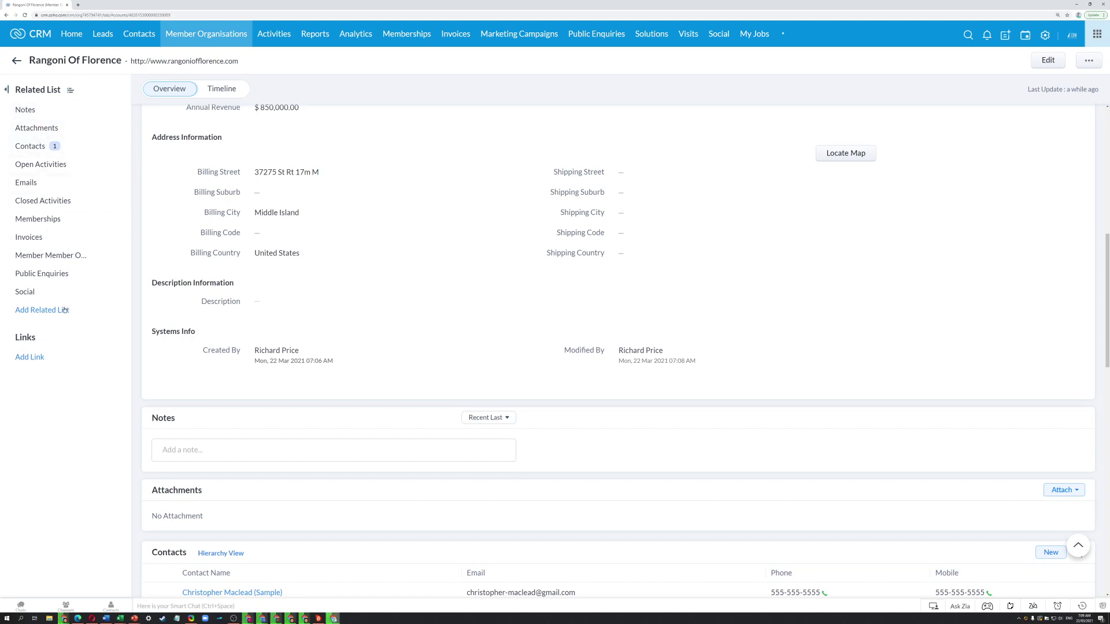
pyautogui.click(58, 148)
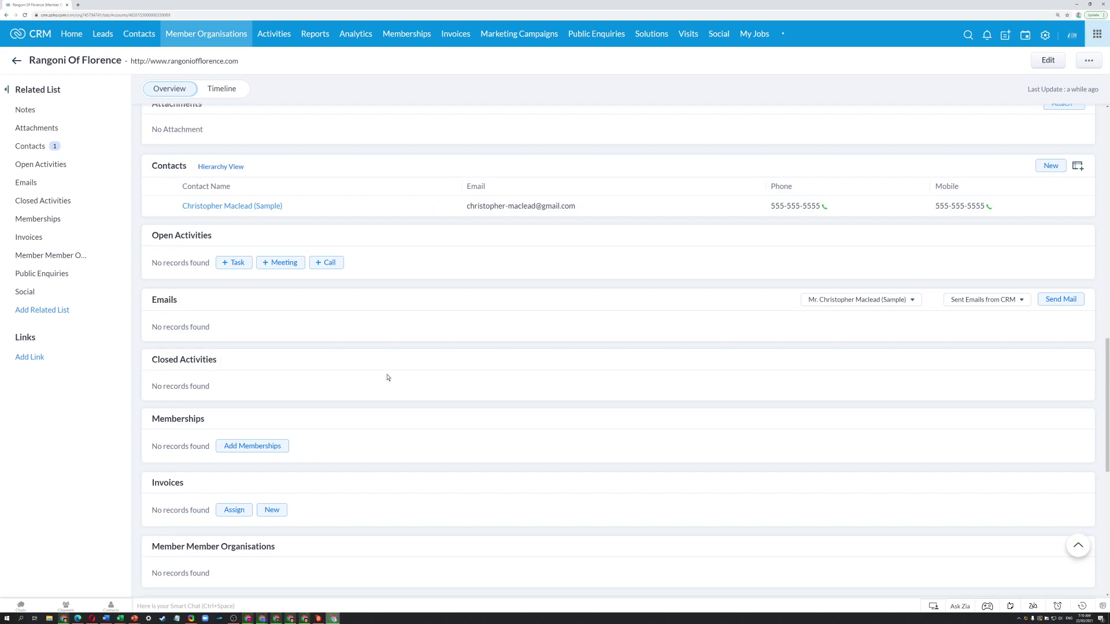
# - Review the Rangoni Of Florence organisation's timeline history and return to its overview
pyautogui.scroll(10, 387, 377)
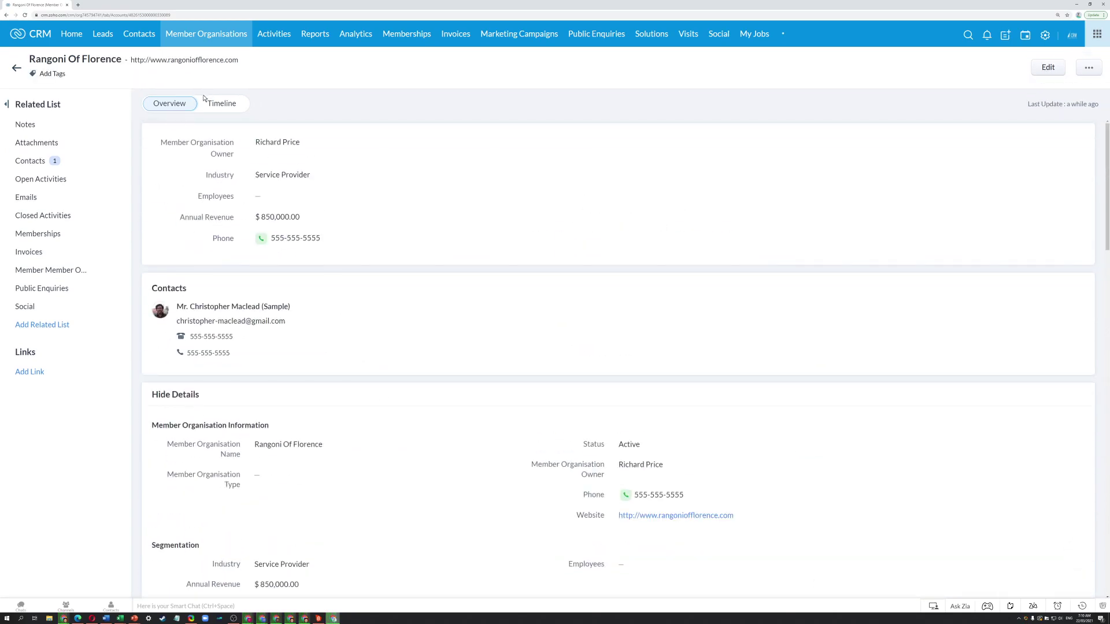
pyautogui.click(217, 110)
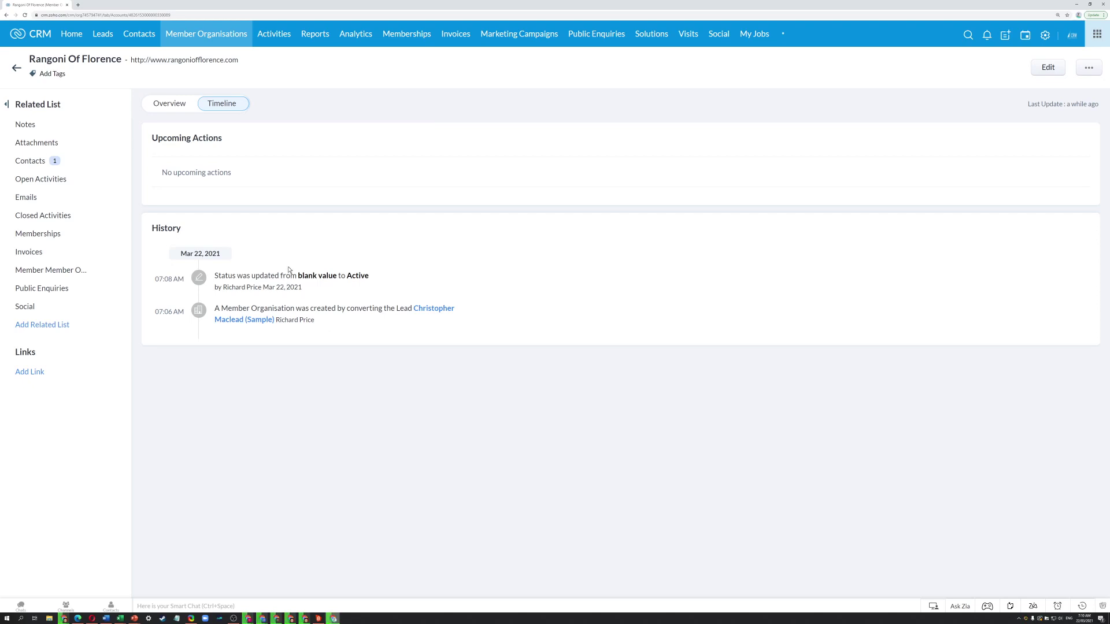
pyautogui.click(177, 107)
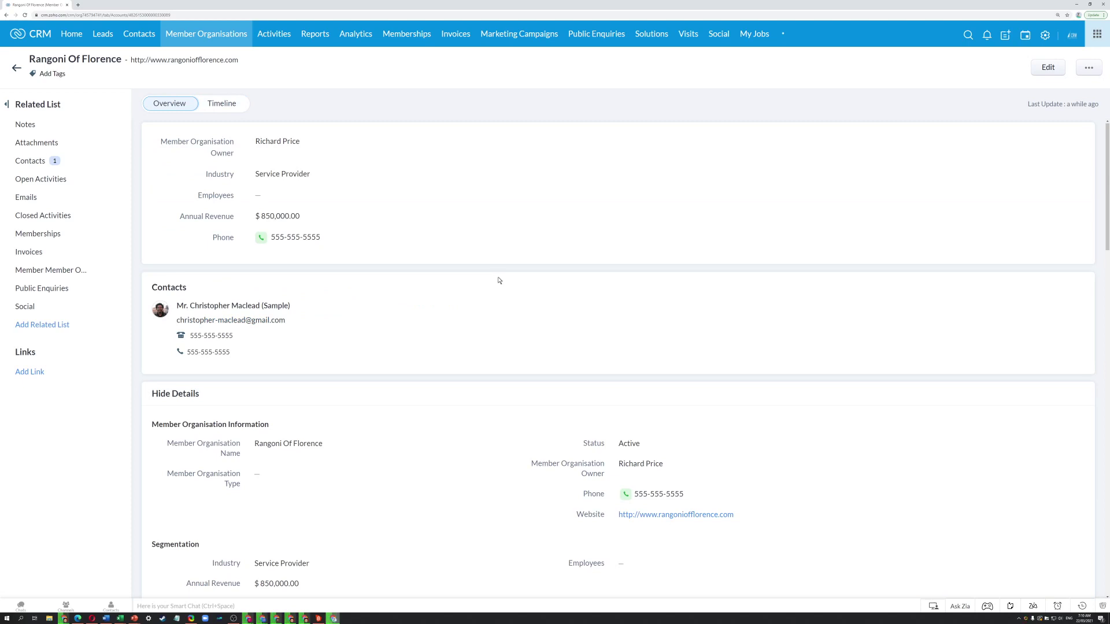
# - Look through the Activities, Reports, Analytics and Memberships modules in turn
pyautogui.click(280, 35)
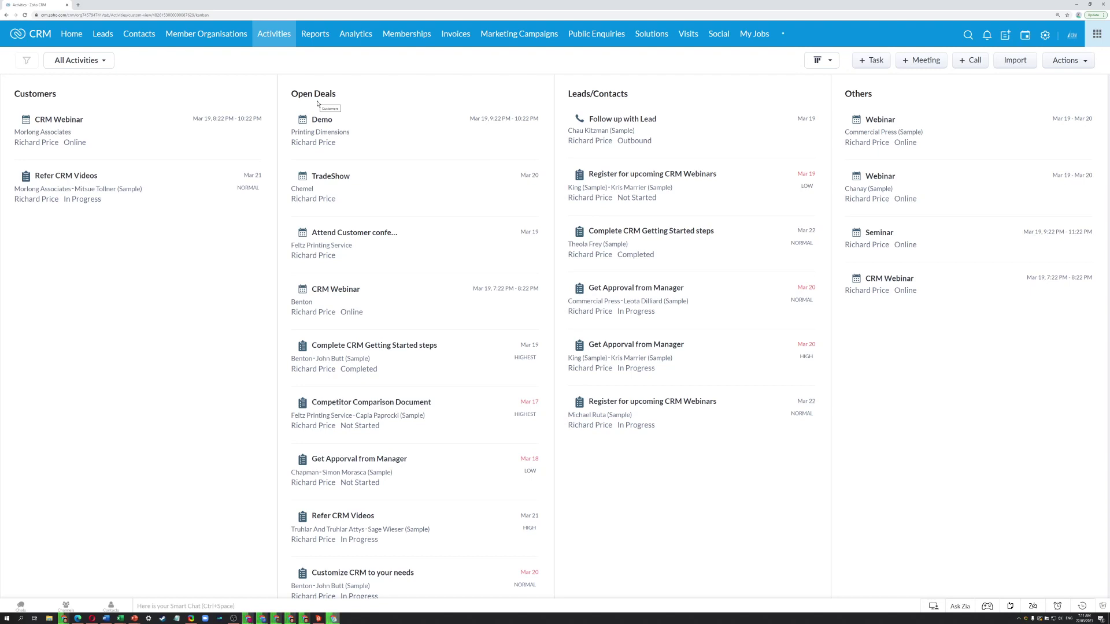
pyautogui.click(314, 36)
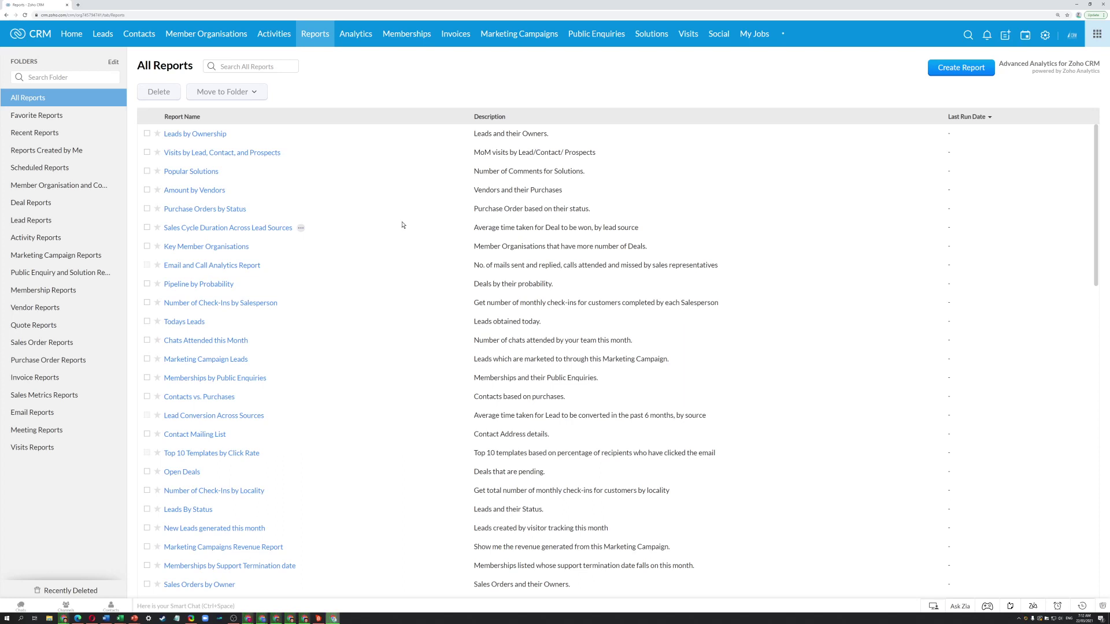
pyautogui.click(363, 35)
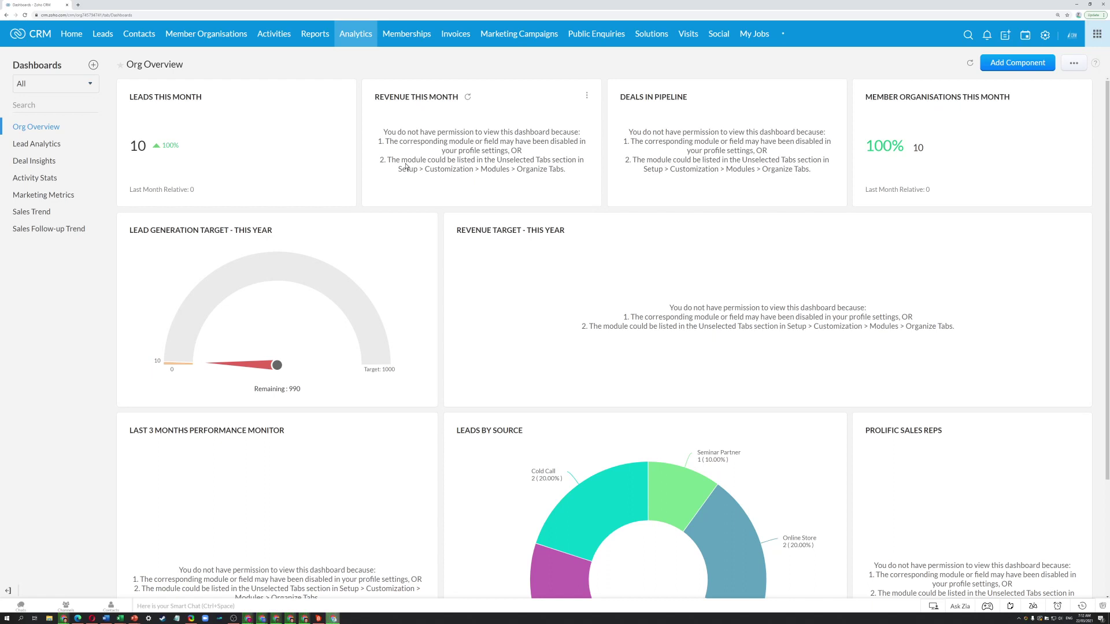
pyautogui.click(417, 36)
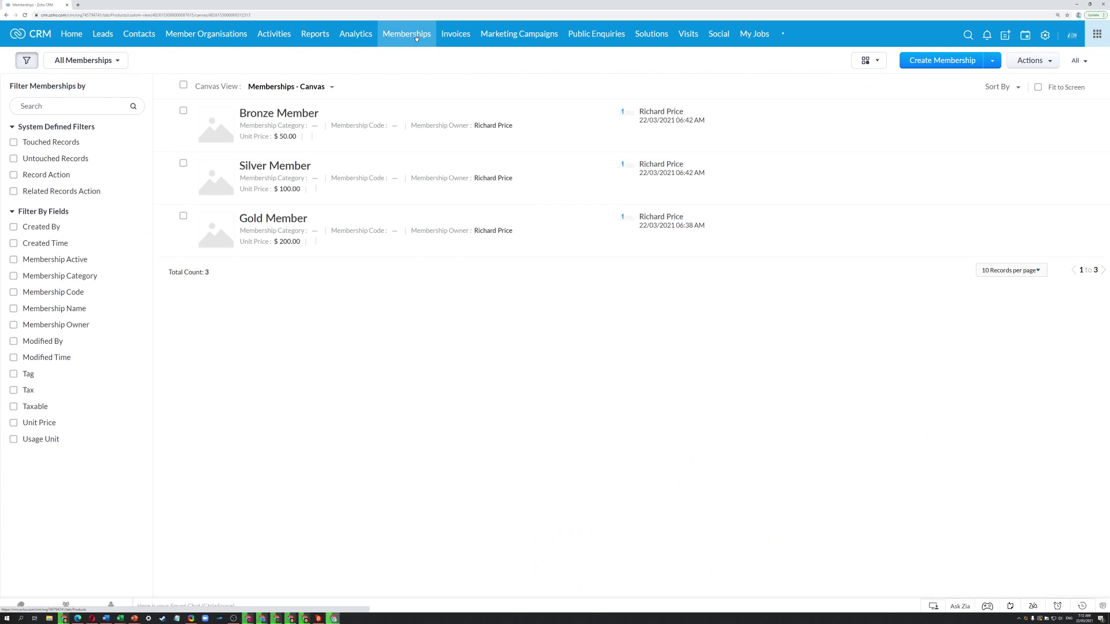
# - Start a new invoice with the subject Membership for Rangoni Of Florence and assign the organisation's related contact
pyautogui.click(454, 35)
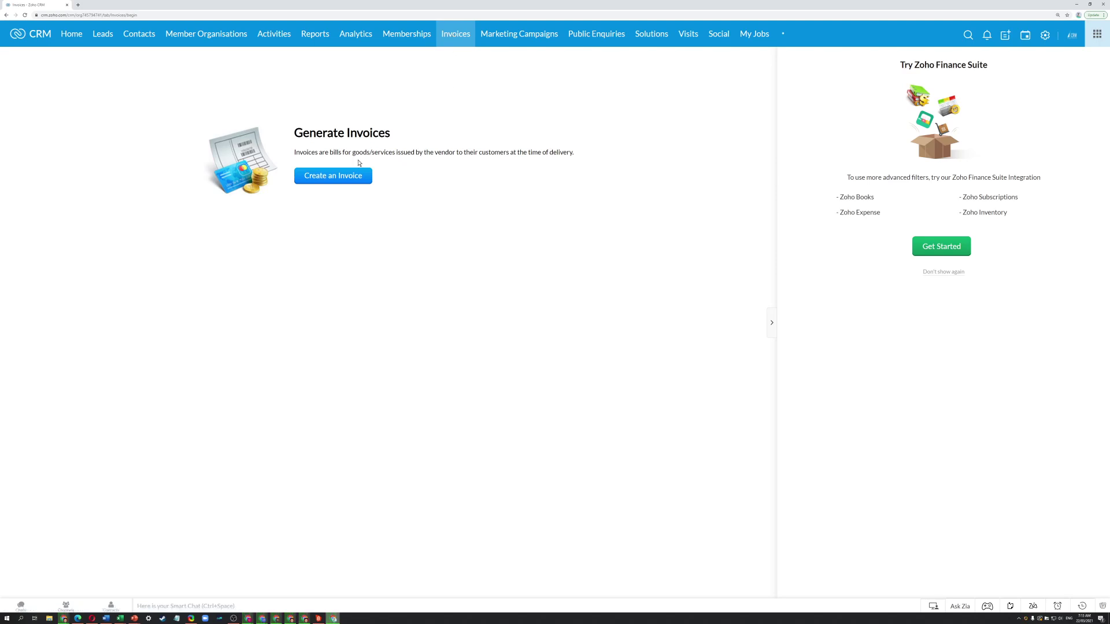
pyautogui.click(346, 177)
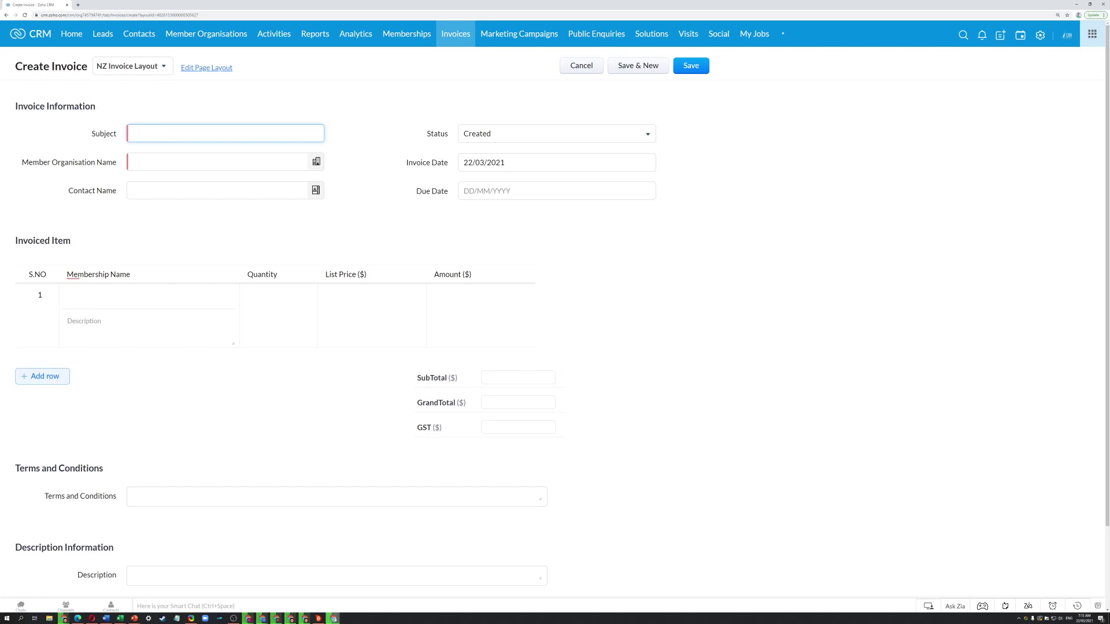
pyautogui.write('Membership')
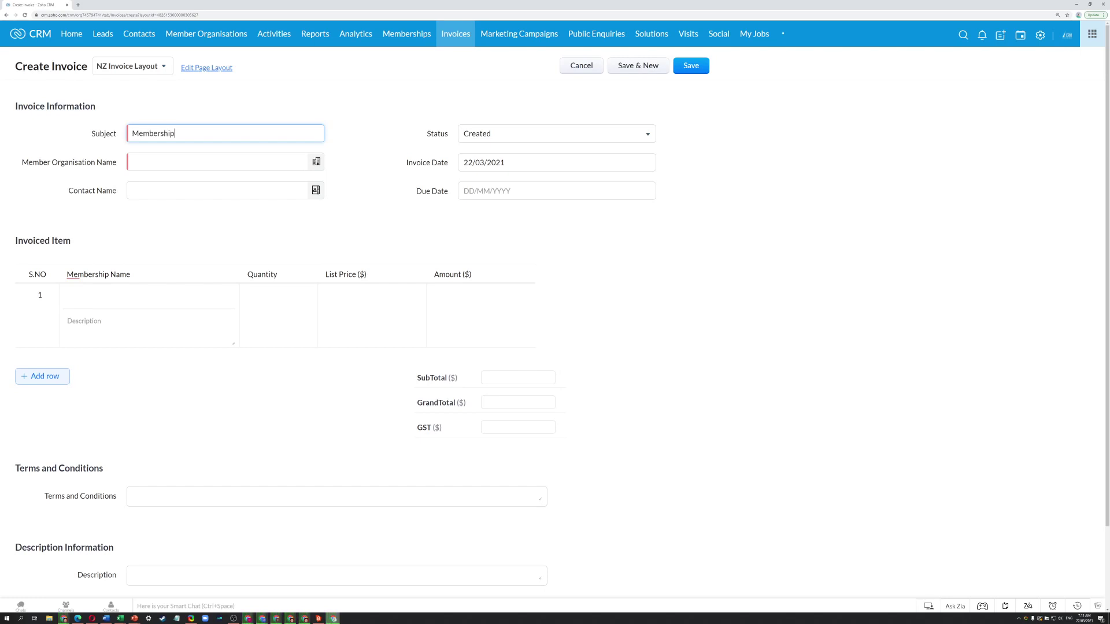
pyautogui.click(214, 161)
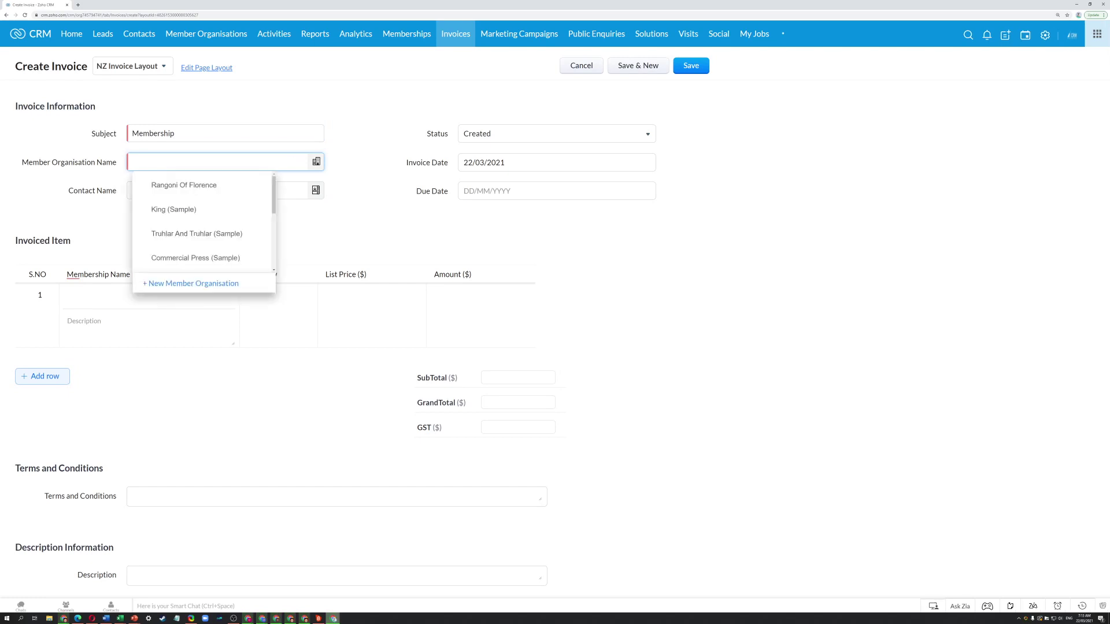
pyautogui.click(248, 184)
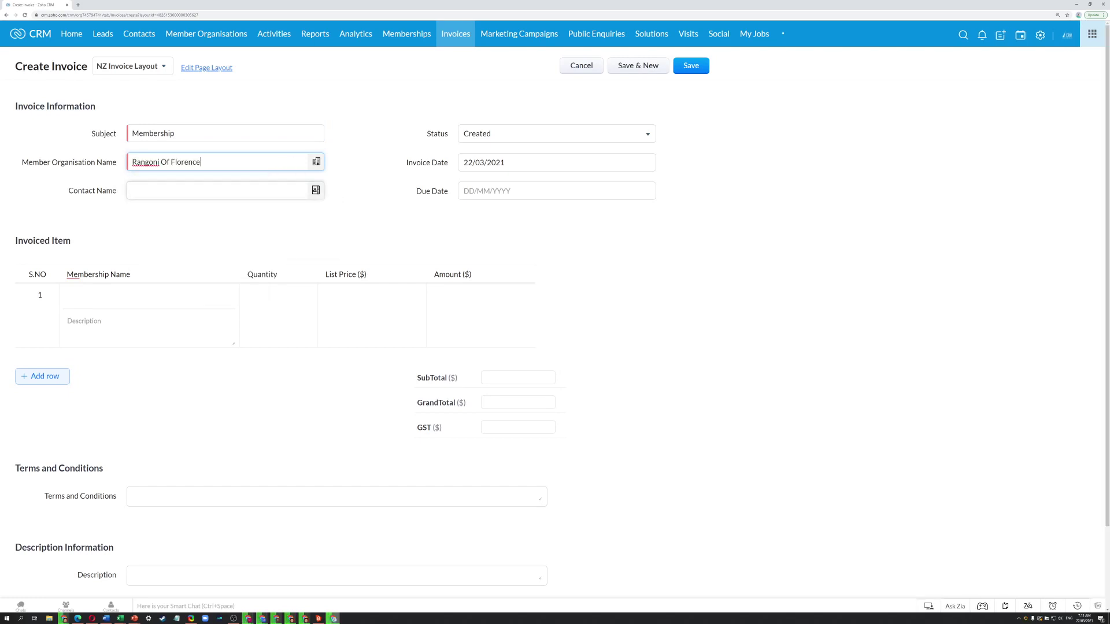
pyautogui.click(220, 191)
pyautogui.click(315, 190)
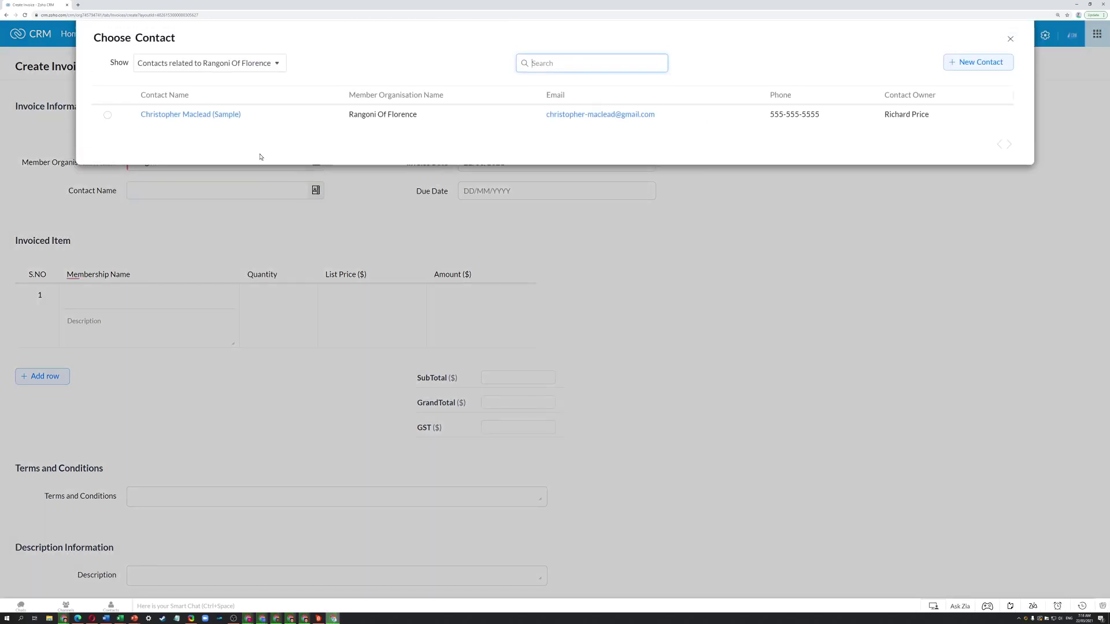
pyautogui.click(174, 115)
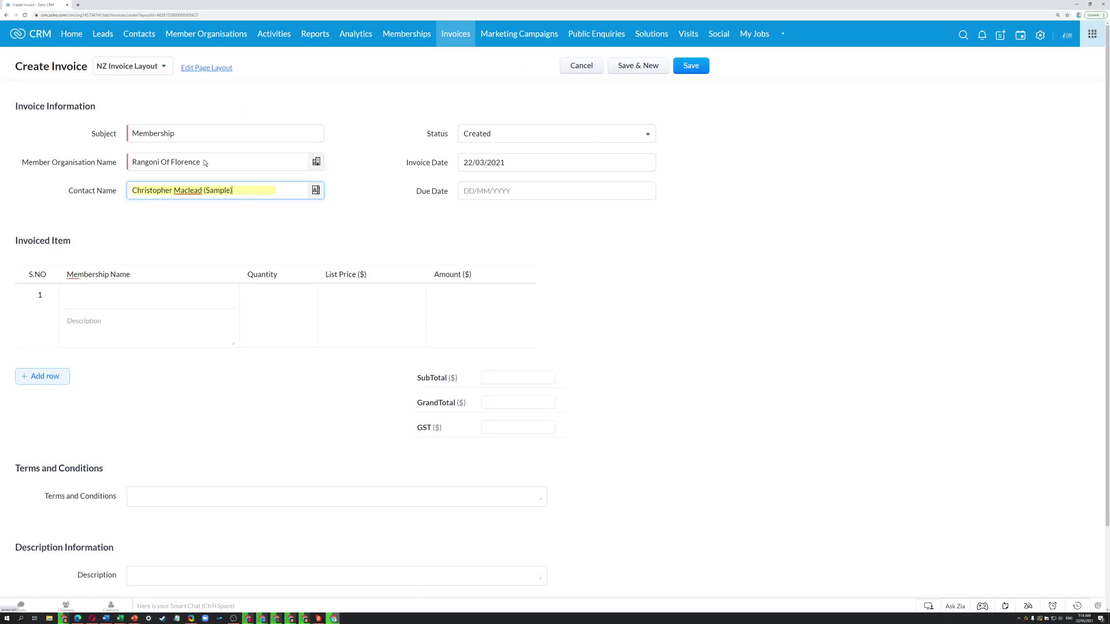
# - Check the invoice's status options without changing them and set the due date to 27/03/2021
pyautogui.click(562, 137)
pyautogui.click(714, 174)
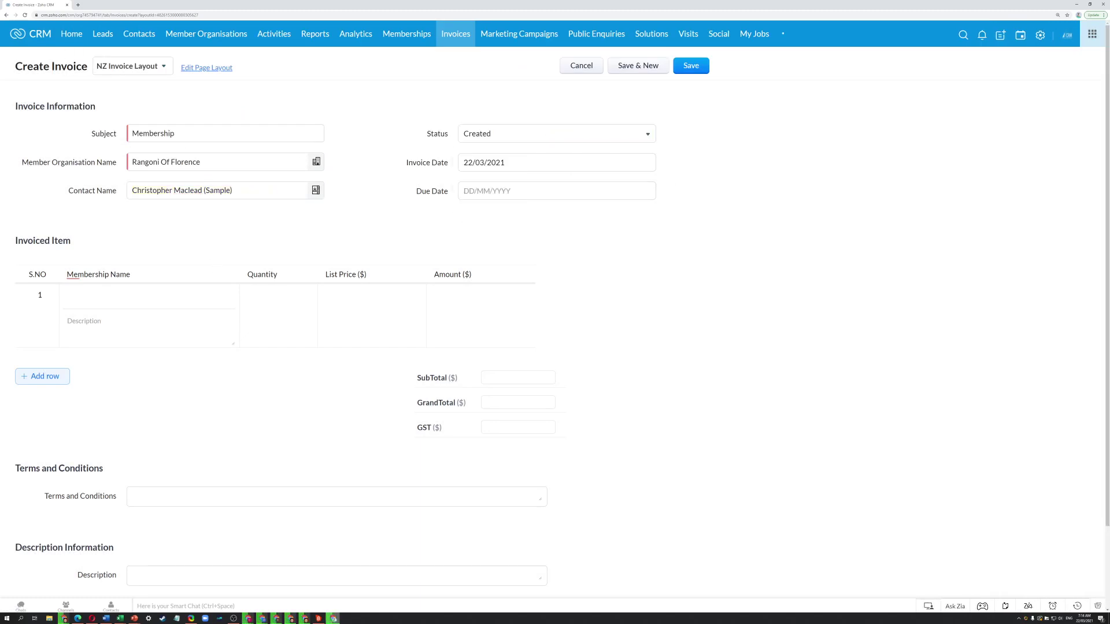
pyautogui.click(492, 191)
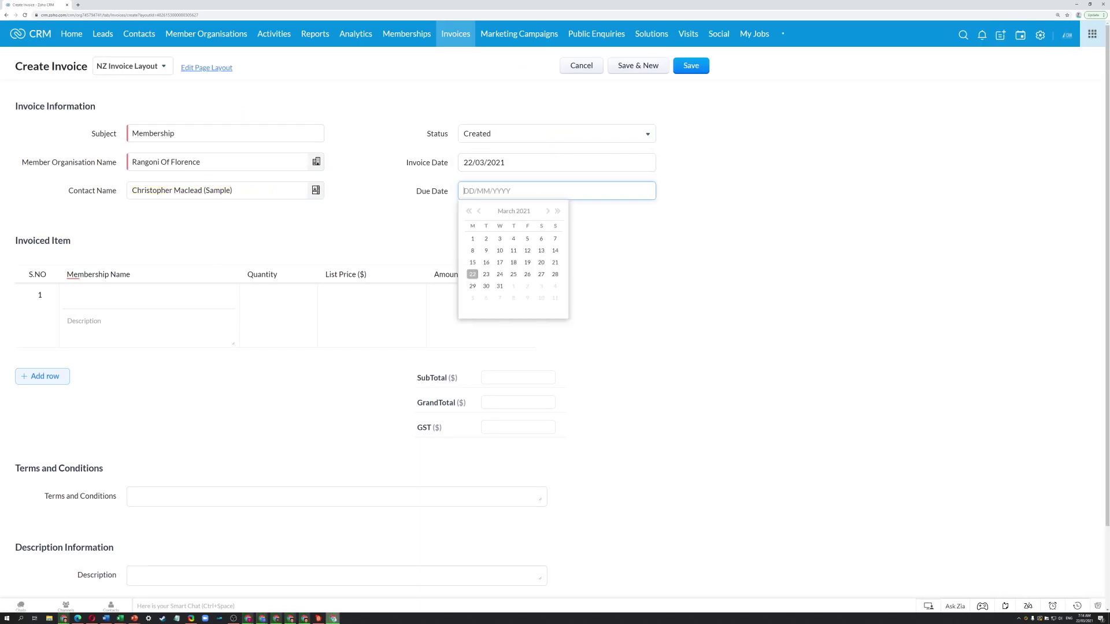
pyautogui.click(541, 274)
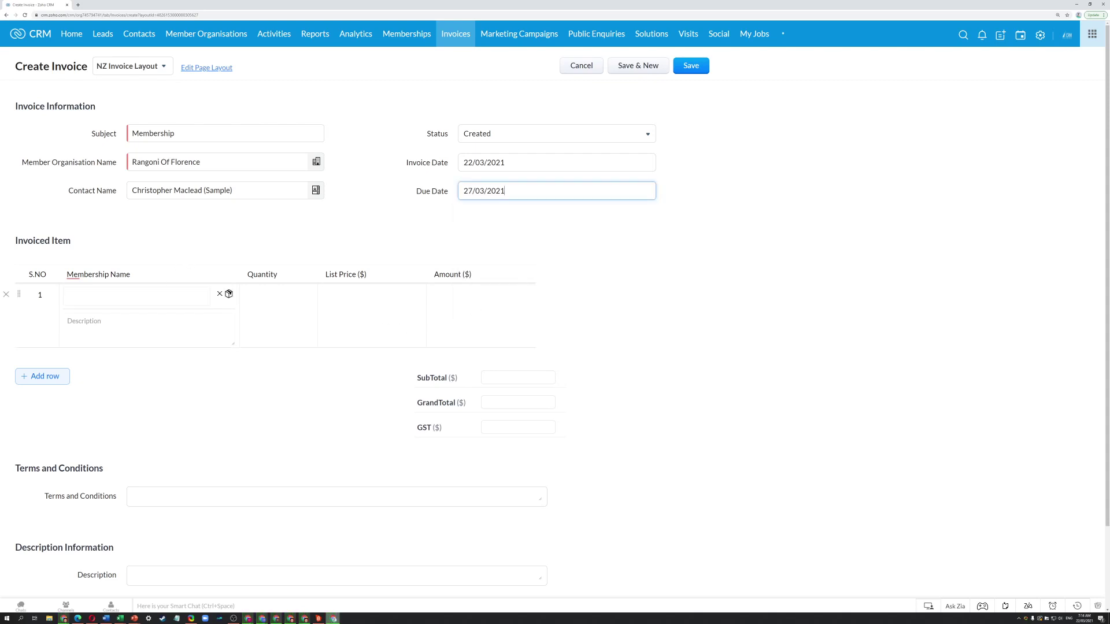
# - Add Silver Member as the invoiced item and save the invoice, agreeing to continue its creation
pyautogui.click(137, 296)
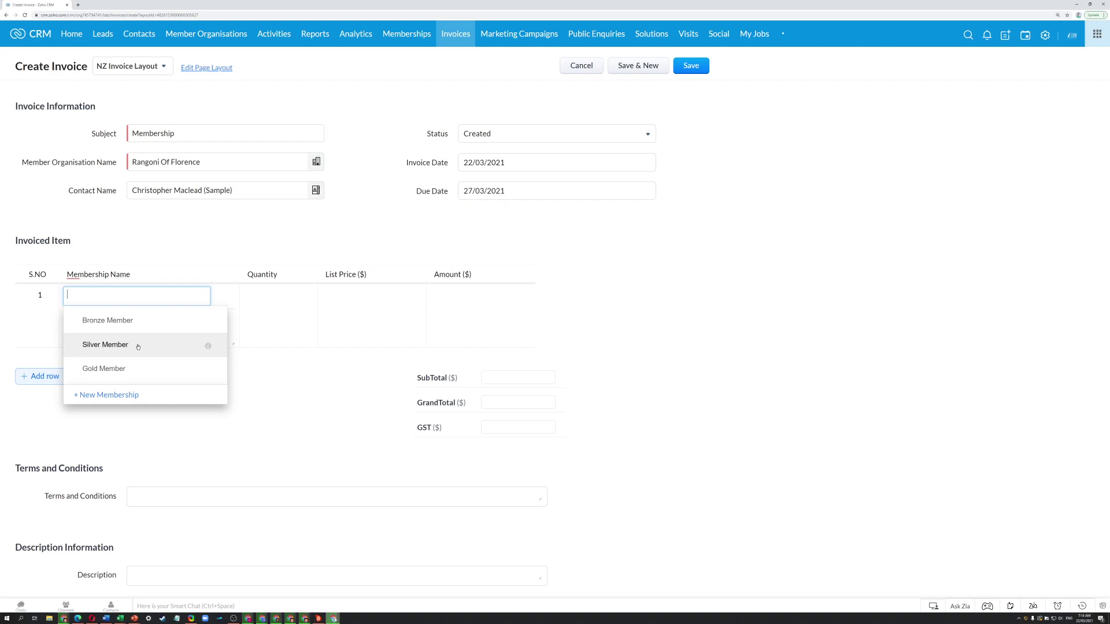
pyautogui.click(137, 346)
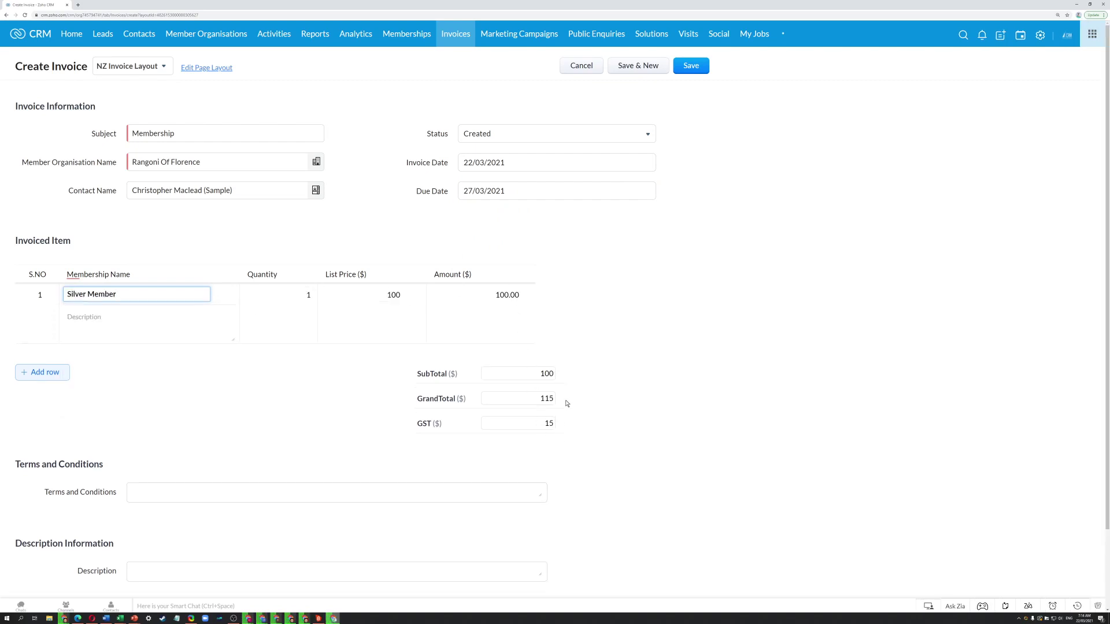
pyautogui.scroll(-2, 246, 529)
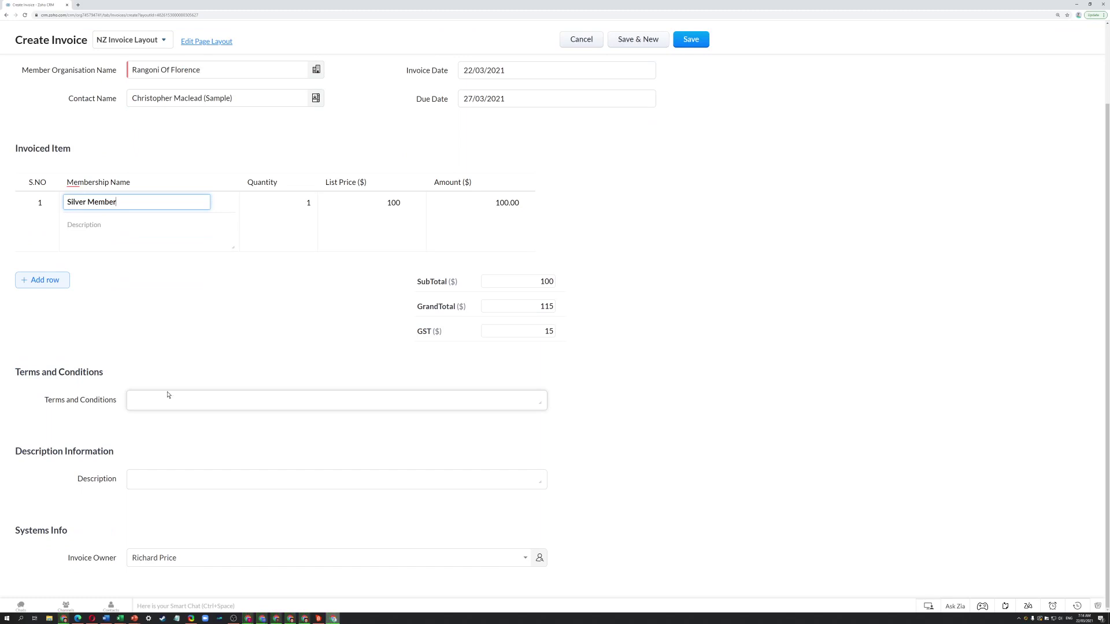
pyautogui.click(691, 39)
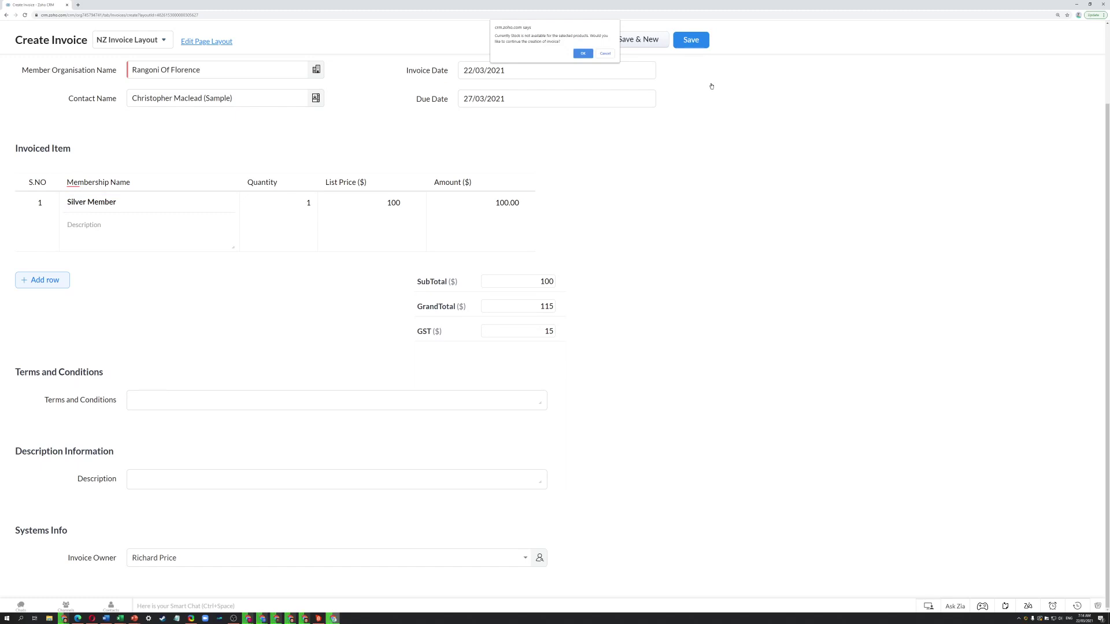
pyautogui.click(583, 53)
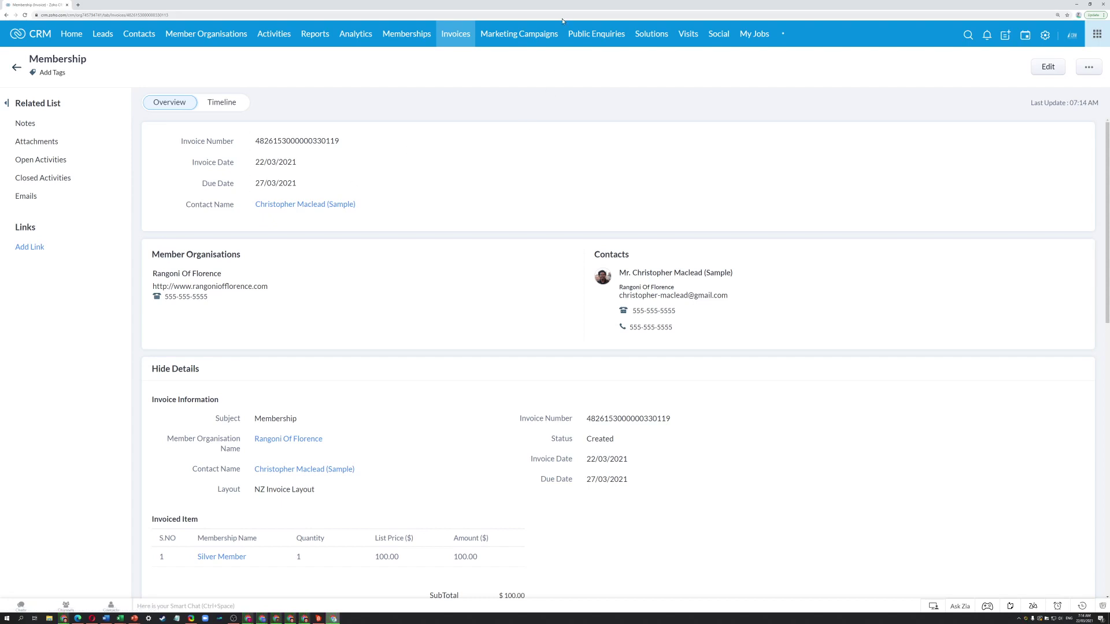
# - Open the Facebook Ads marketing campaign and look over its details and related lists
pyautogui.click(527, 34)
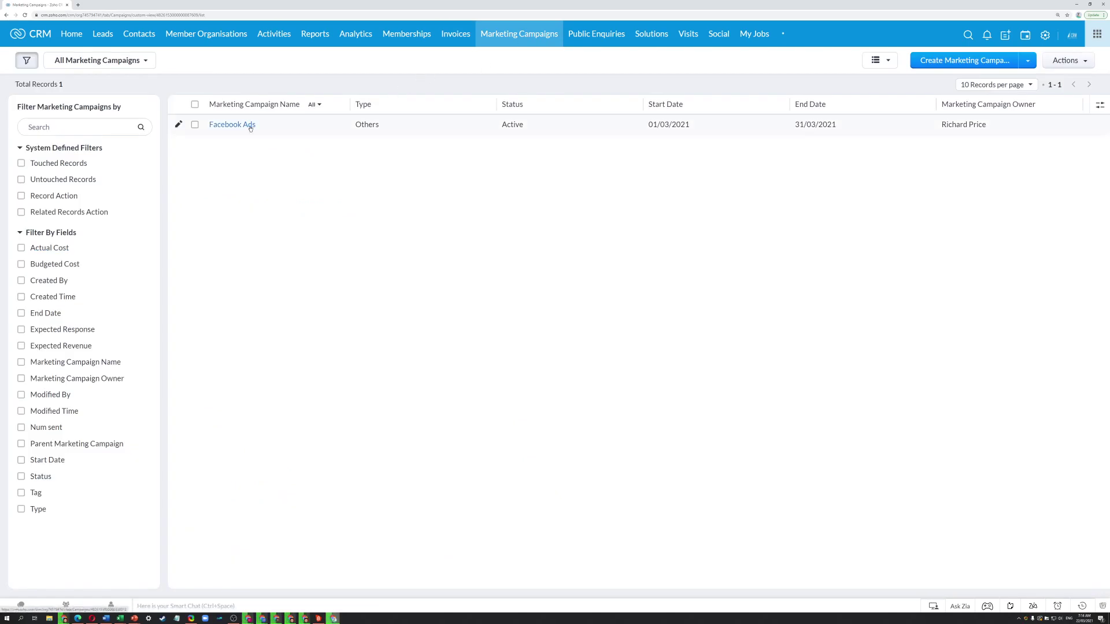
pyautogui.click(230, 125)
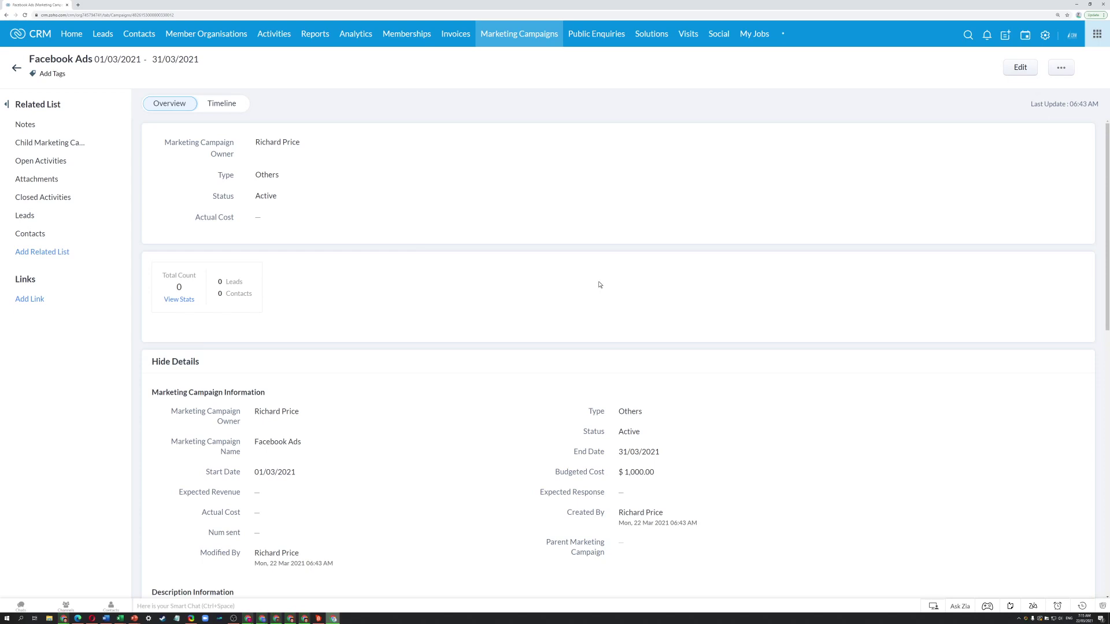
pyautogui.scroll(-3, 600, 284)
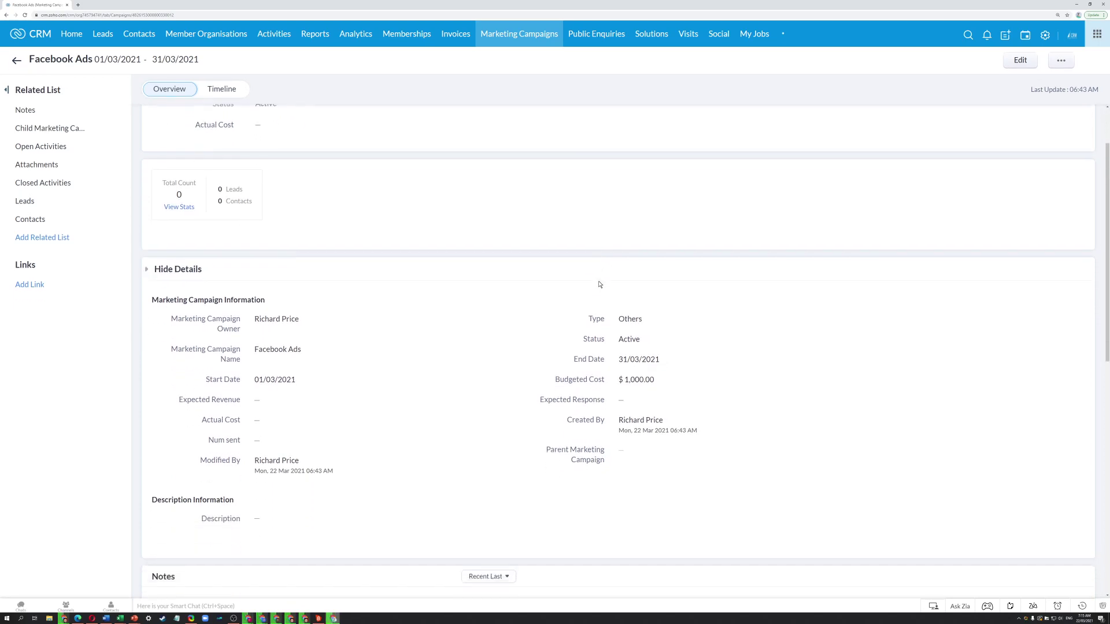
pyautogui.scroll(-1, 600, 284)
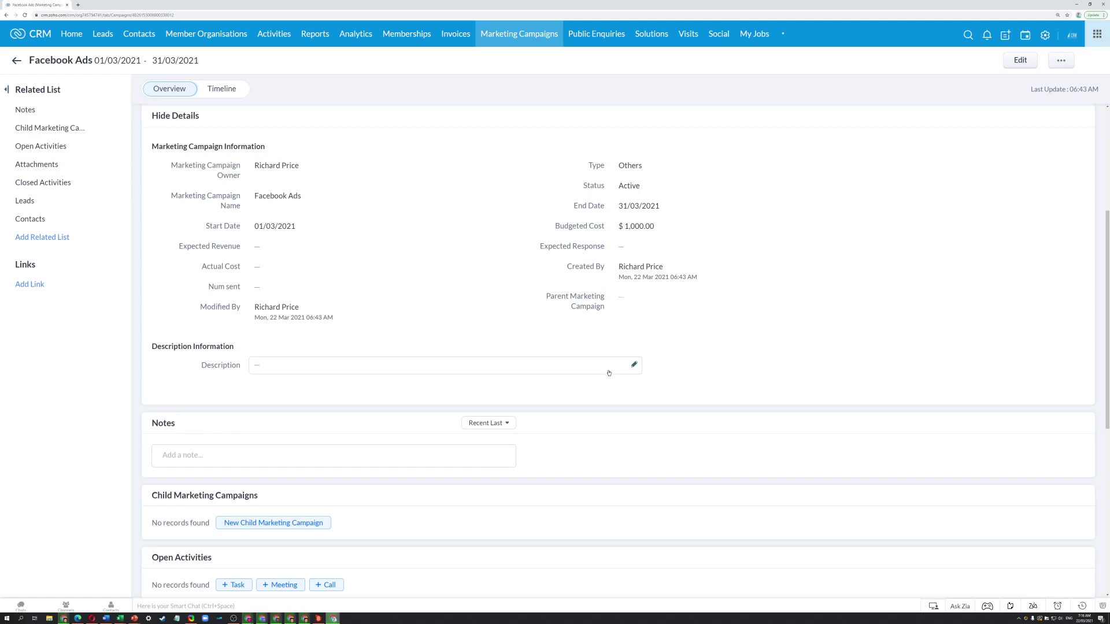
# - Open the public enquiry "How do I join" and review its enquiry, solution and comment details
pyautogui.click(595, 35)
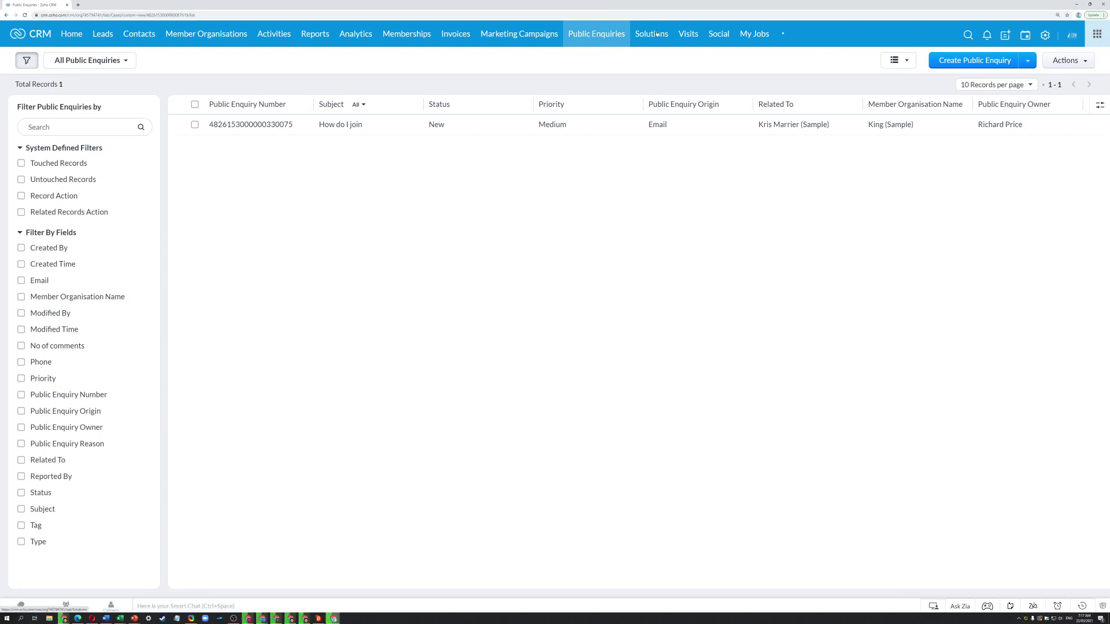
pyautogui.click(325, 124)
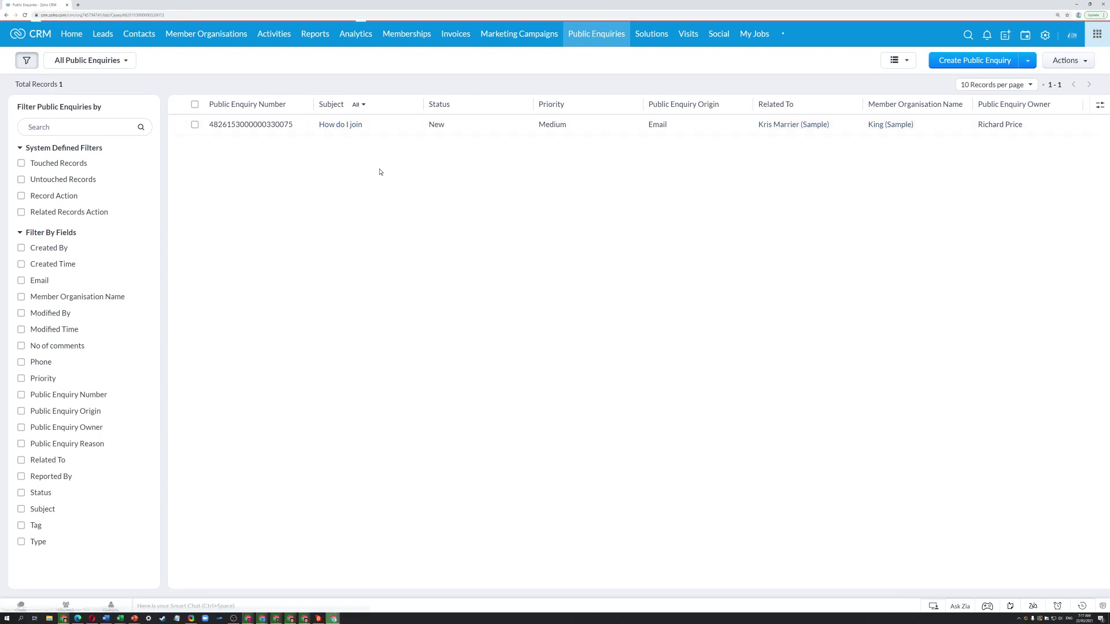
pyautogui.scroll(-4, 442, 289)
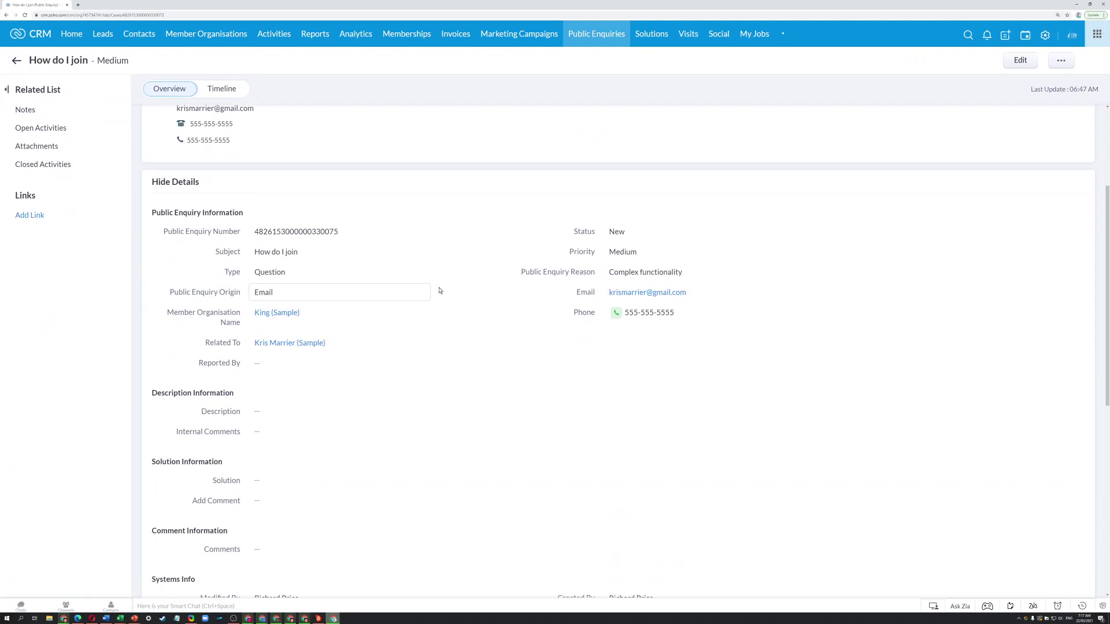
pyautogui.scroll(-1, 437, 292)
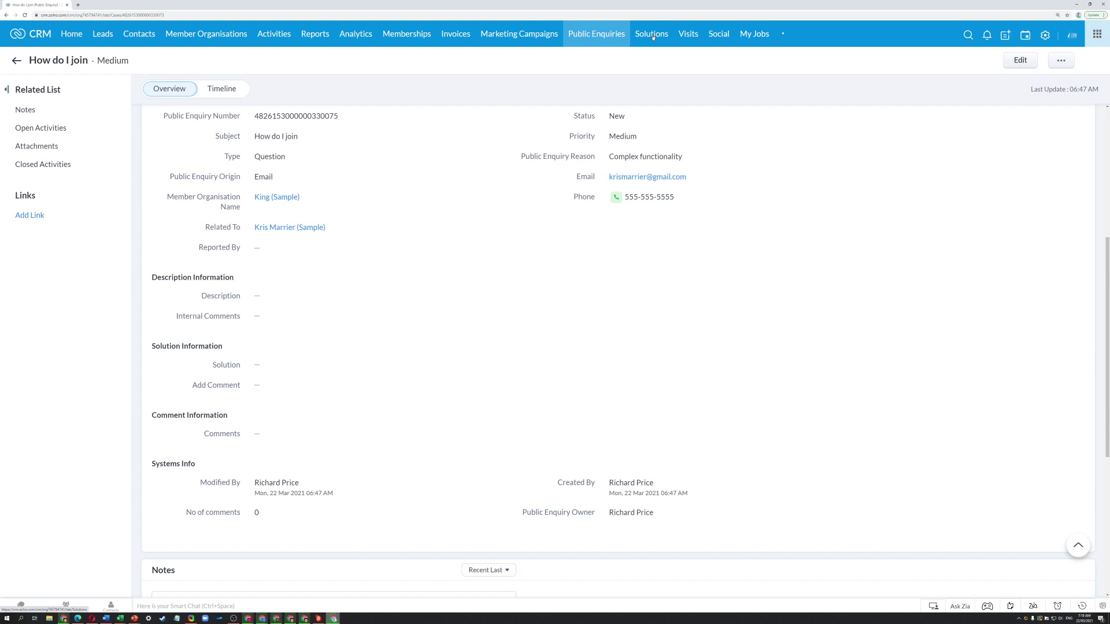
# - View the website tracking instructions in the Visits module and switch to SalesIQ
pyautogui.click(696, 36)
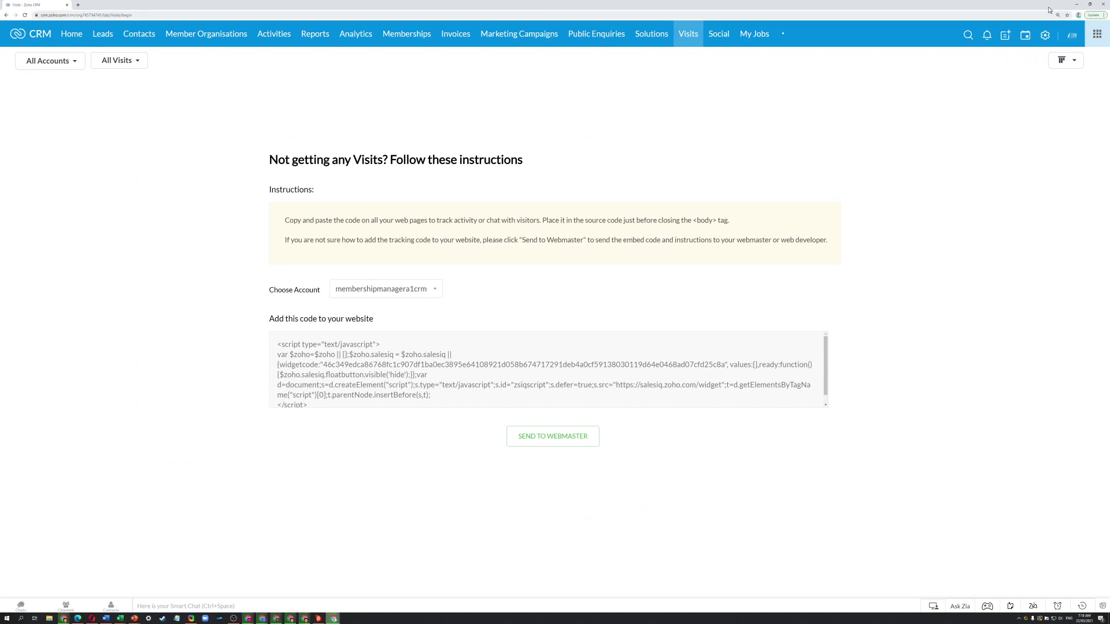
pyautogui.click(1076, 5)
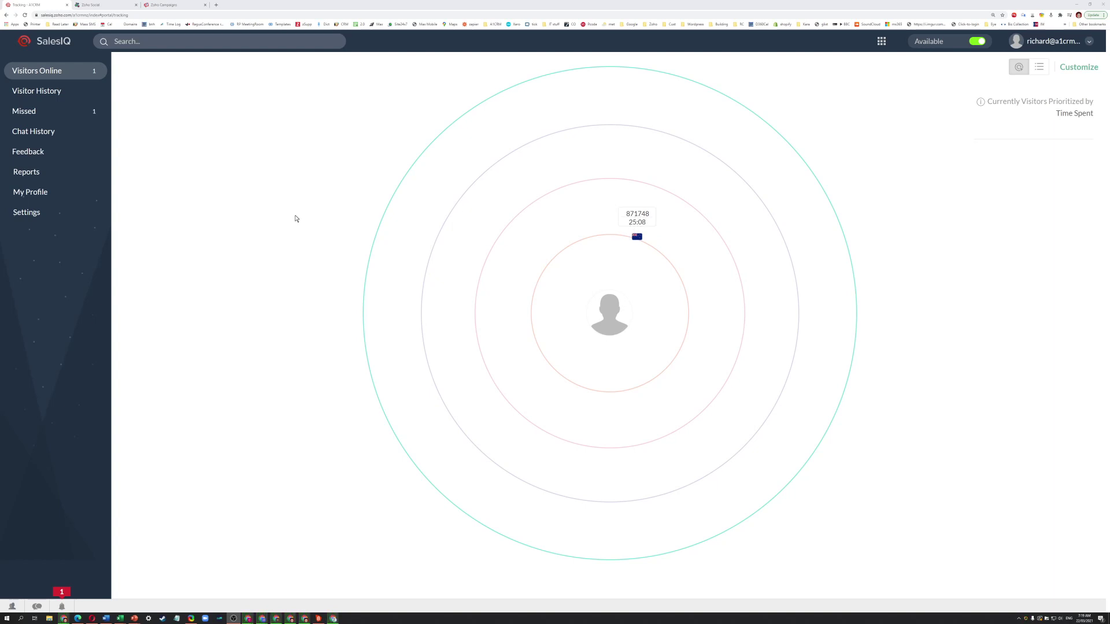
# - Start a chat with the online website visitor from New Zealand using the message "Hi There how can I help"
pyautogui.click(625, 229)
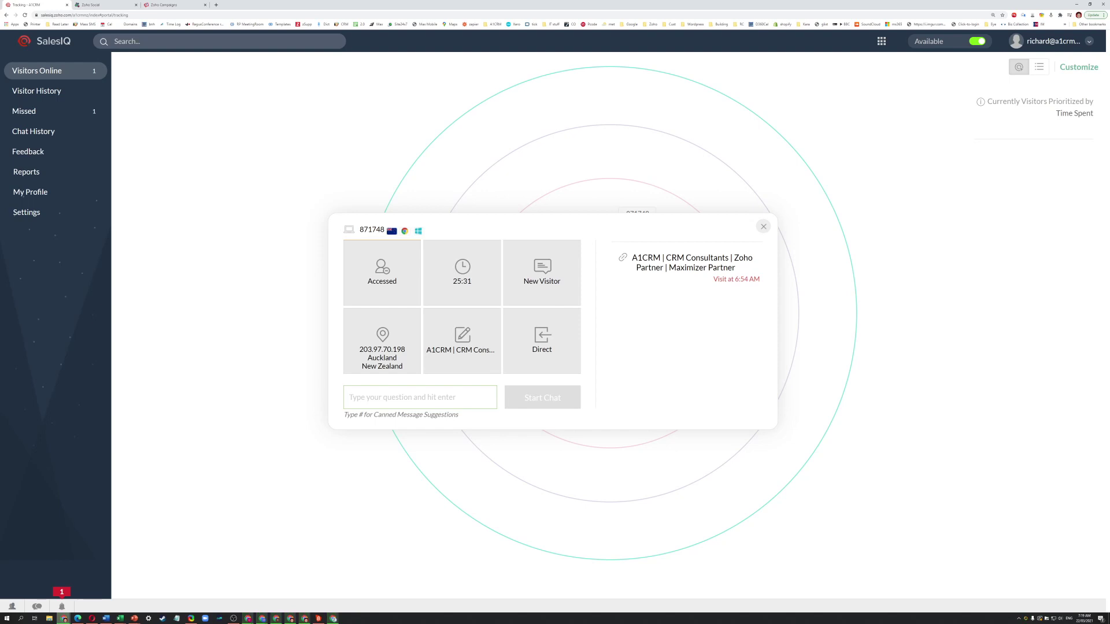
pyautogui.write('Hi')
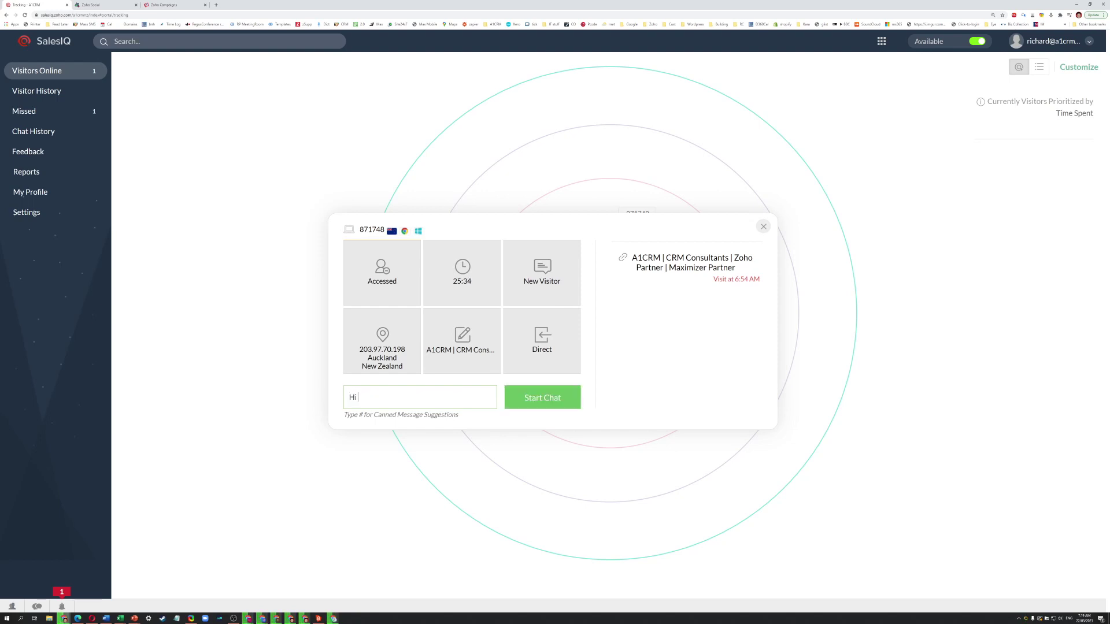
pyautogui.write(' There how ca')
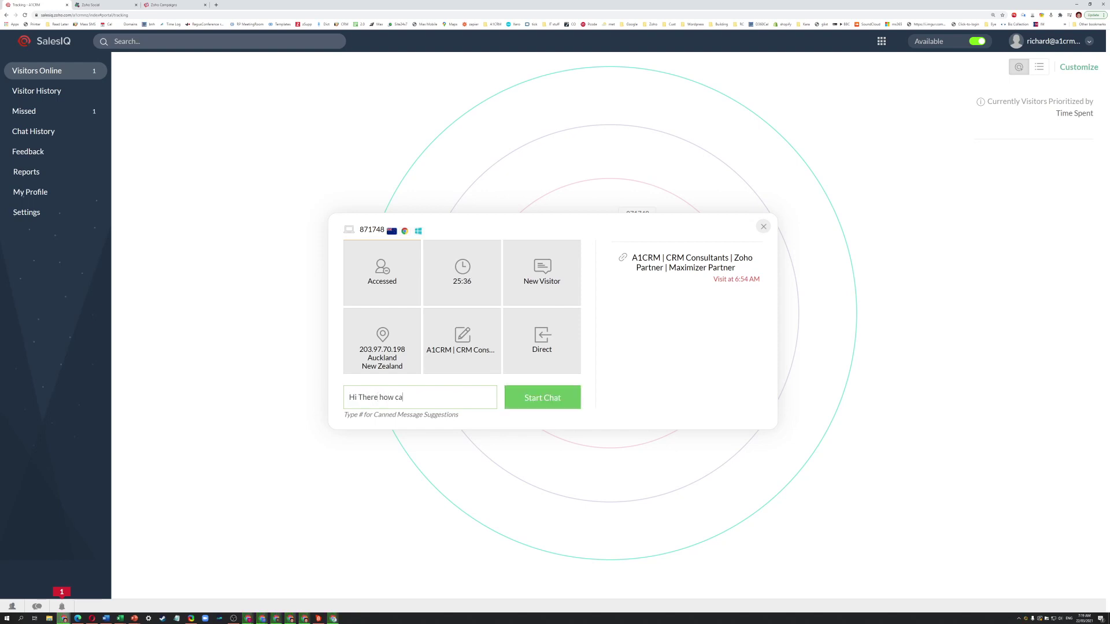
pyautogui.write('n I help')
pyautogui.click(563, 399)
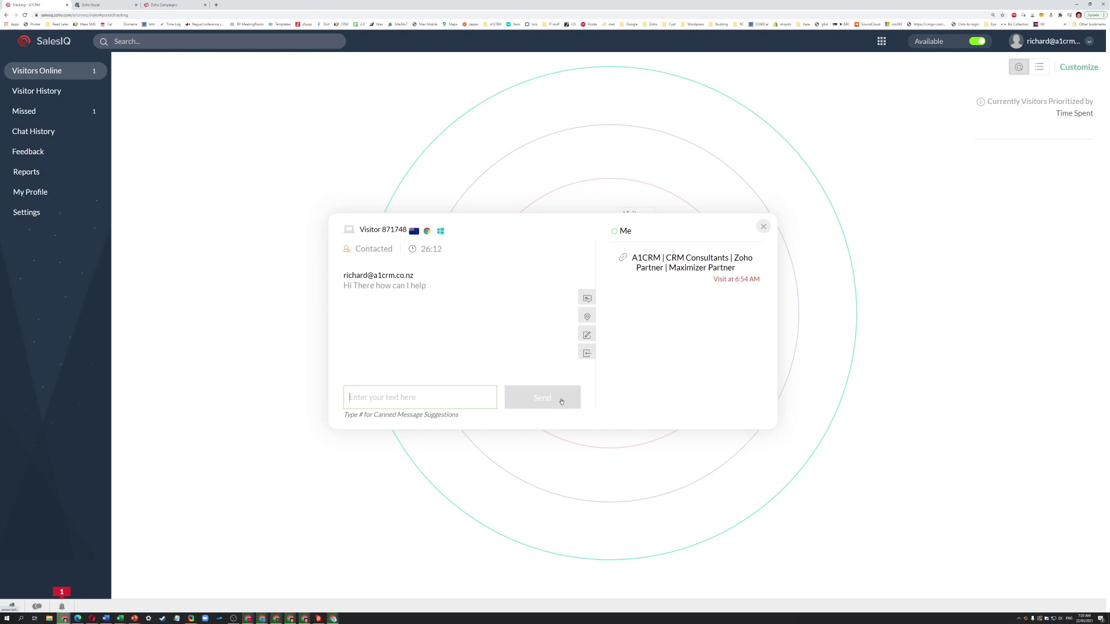
# - View the Zoho Social brand overview, switch to Zoho Campaigns and examine the list of regular campaigns
pyautogui.click(97, 7)
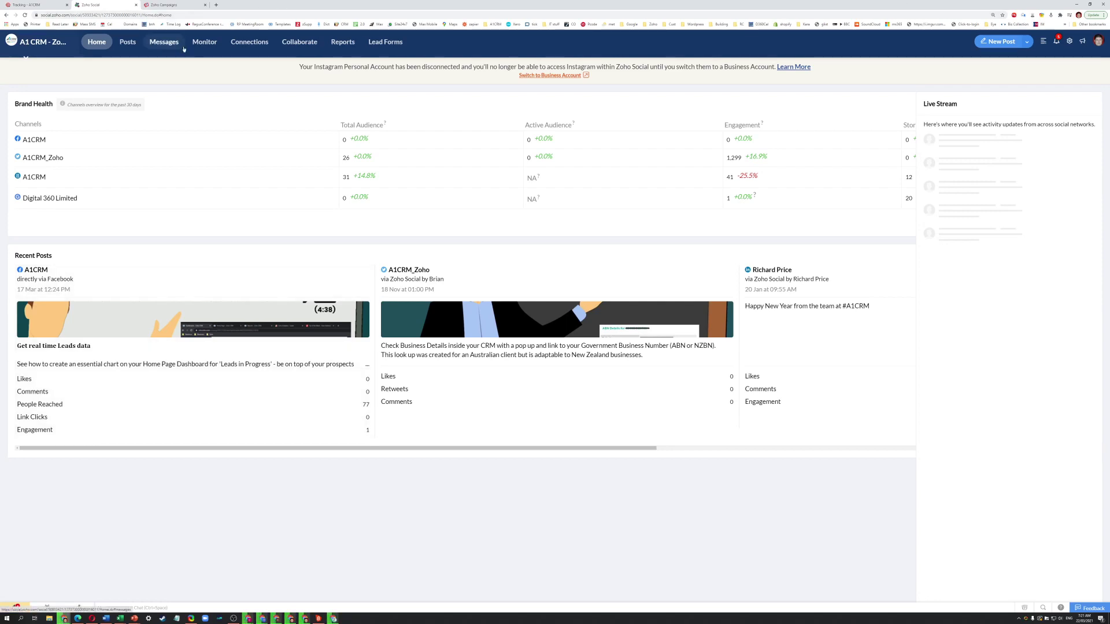
pyautogui.click(173, 5)
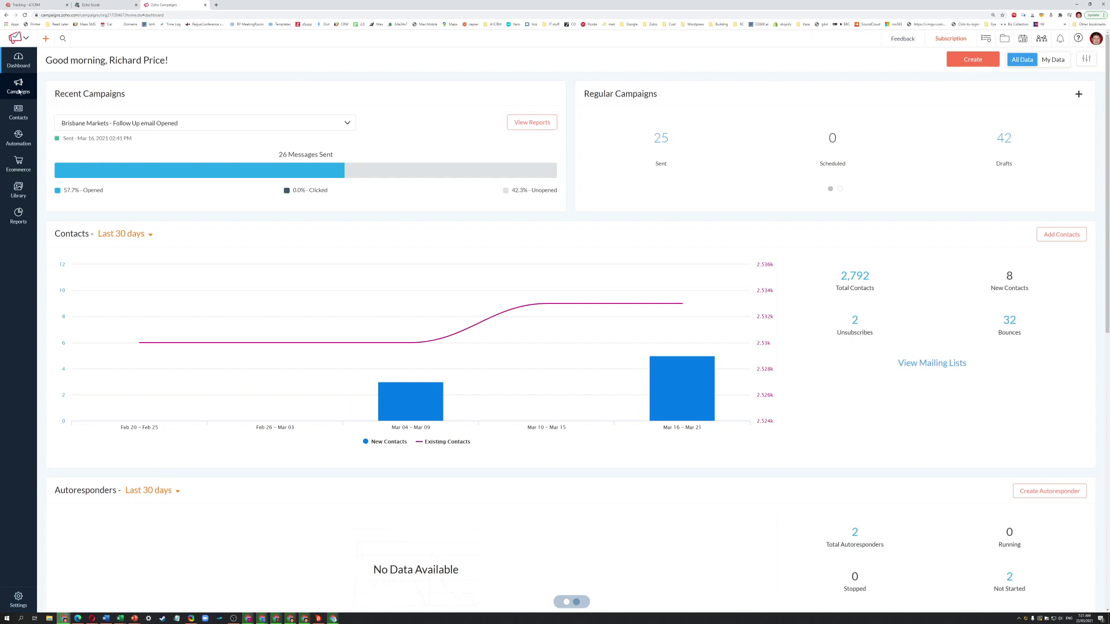
pyautogui.moveTo(18, 91)
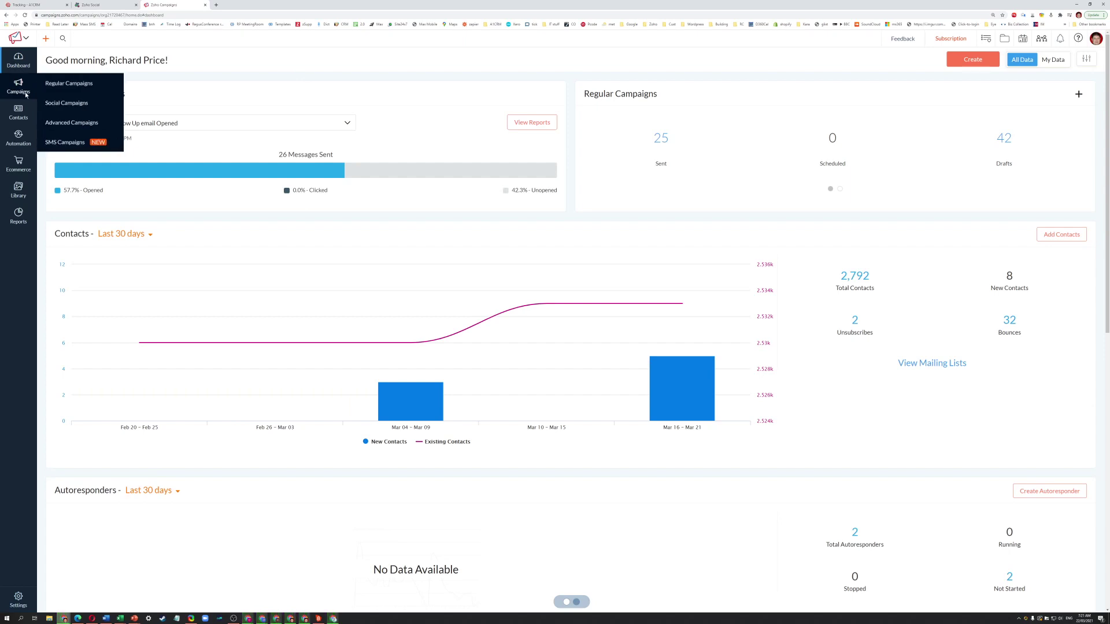
pyautogui.click(58, 87)
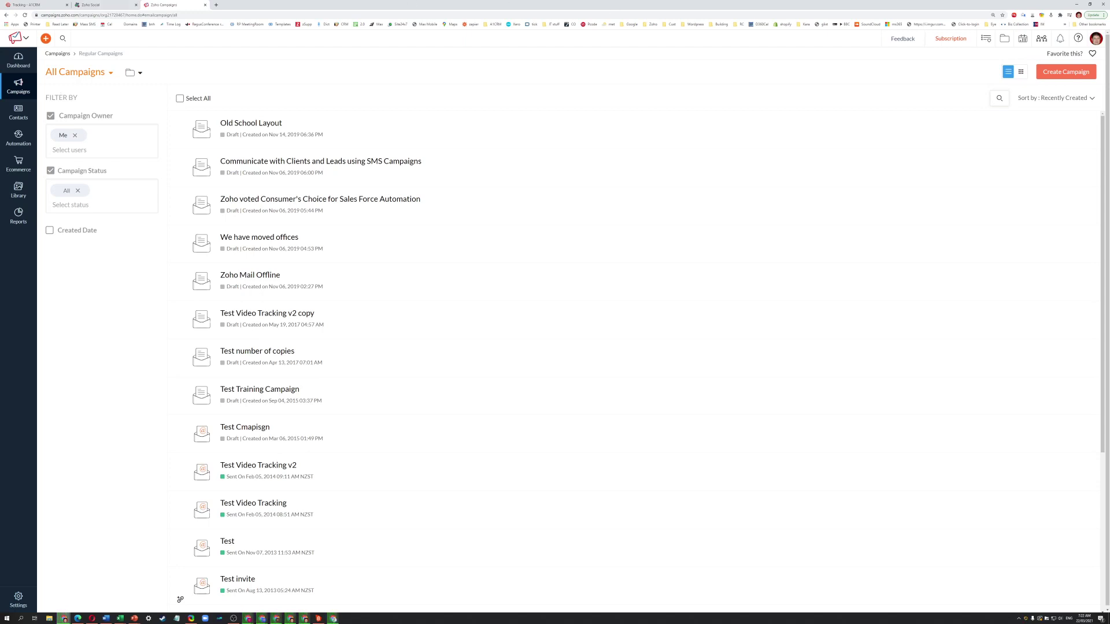
# - Minimise the Zoho Campaigns window, switch back to Zoho CRM and open the Leads module
pyautogui.click(1076, 5)
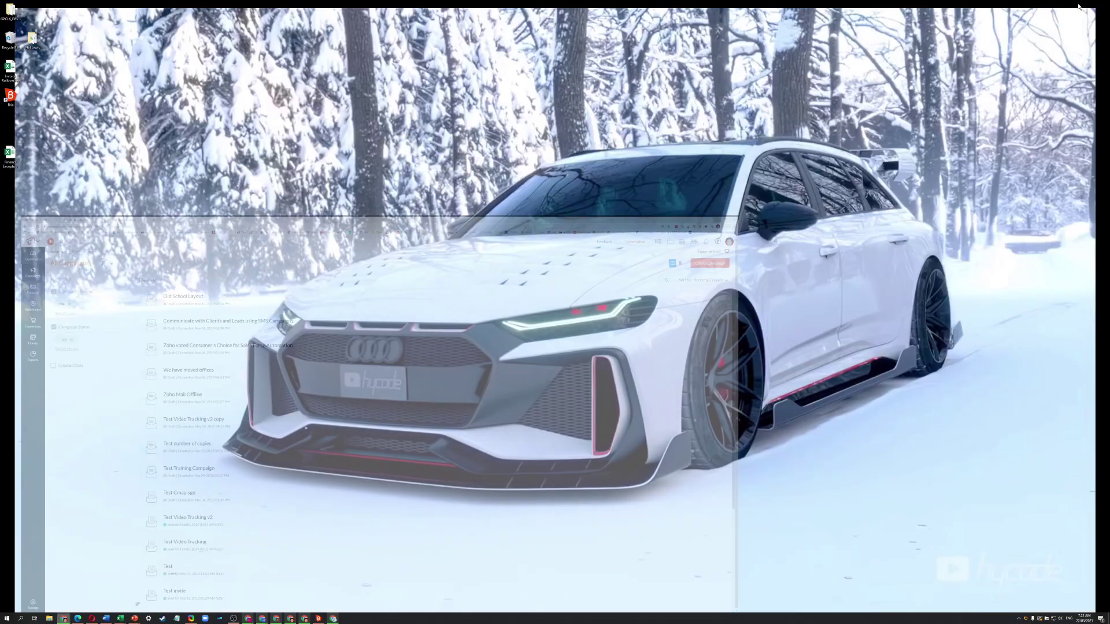
pyautogui.hotkey('alt', 'Tab')
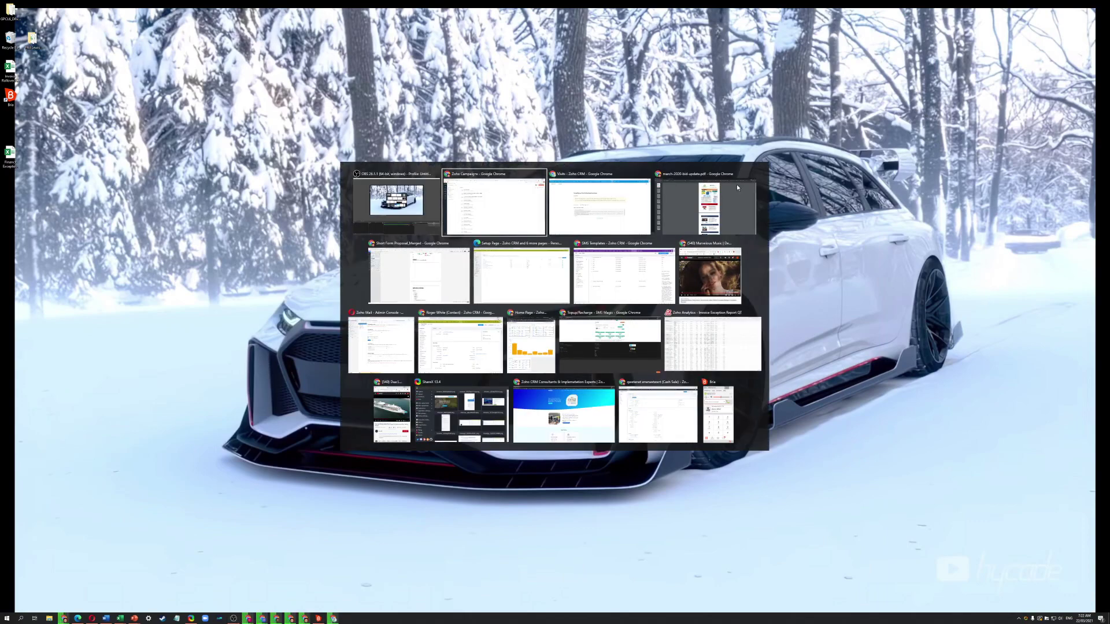
pyautogui.hotkey('alt', 'Tab')
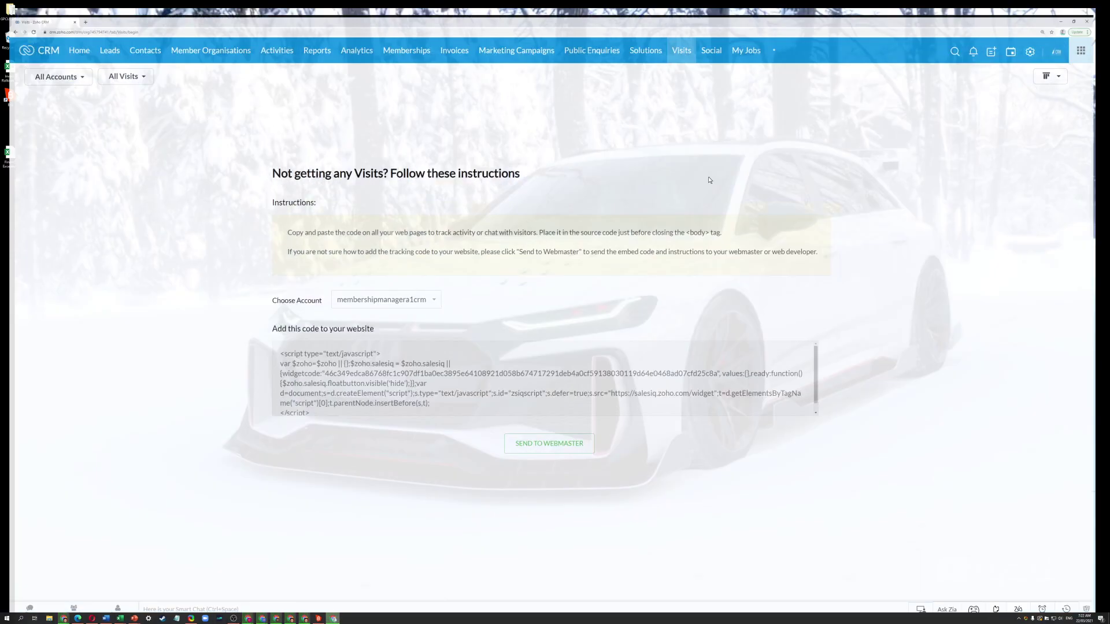
pyautogui.click(103, 35)
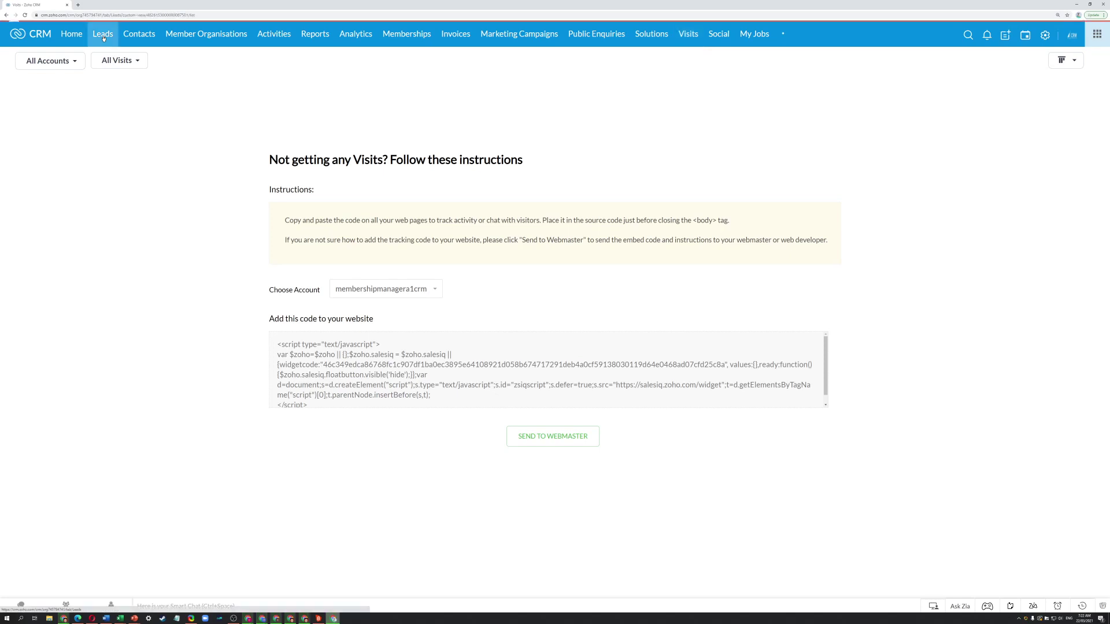